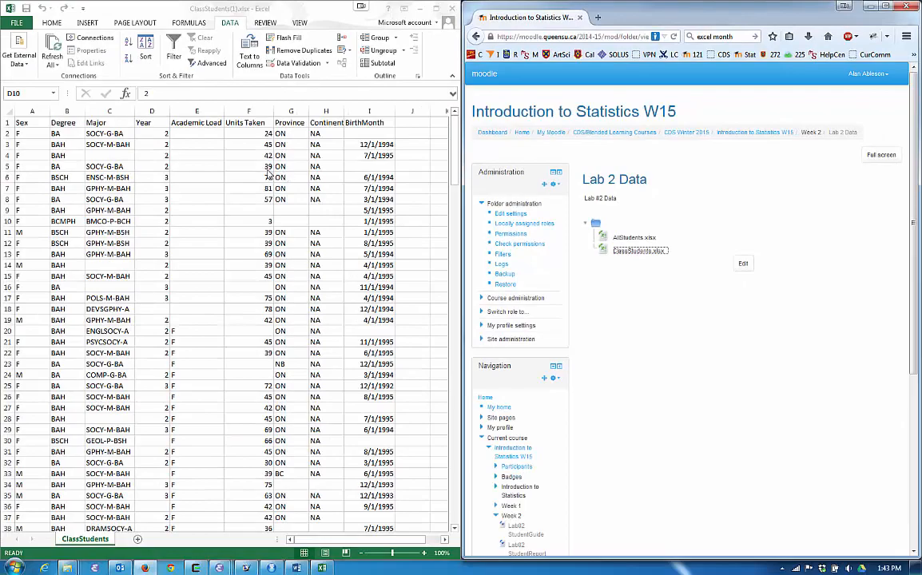
Step: Inspect the full date values stored in the BirthMonth cells I3 and I4 and the empty column beside them
left_click(364, 147)
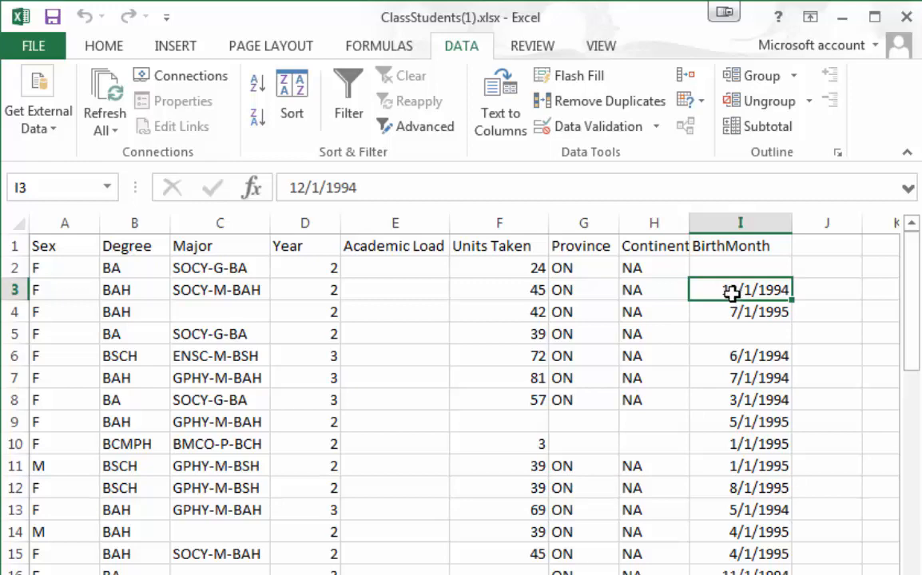
left_click(782, 302)
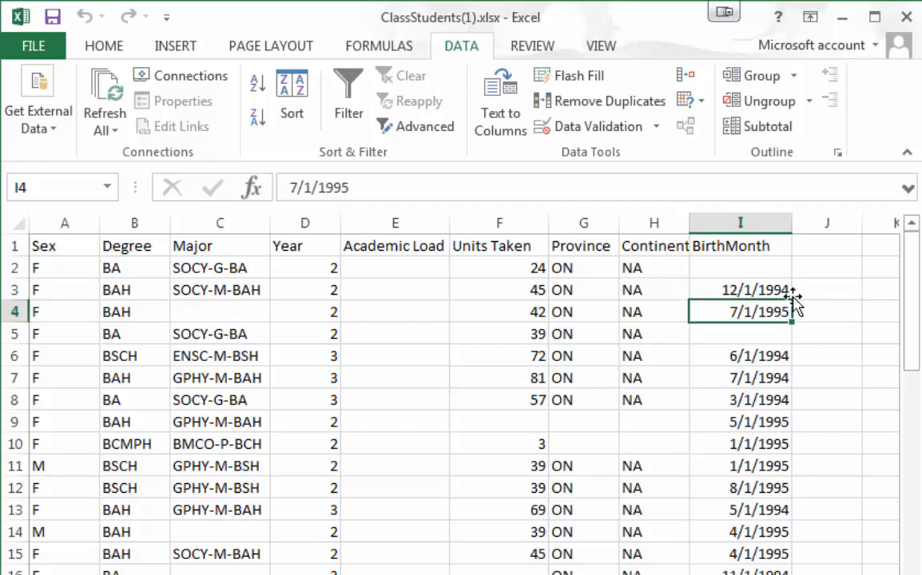
left_click(804, 294)
left_click(763, 291)
left_click(763, 313)
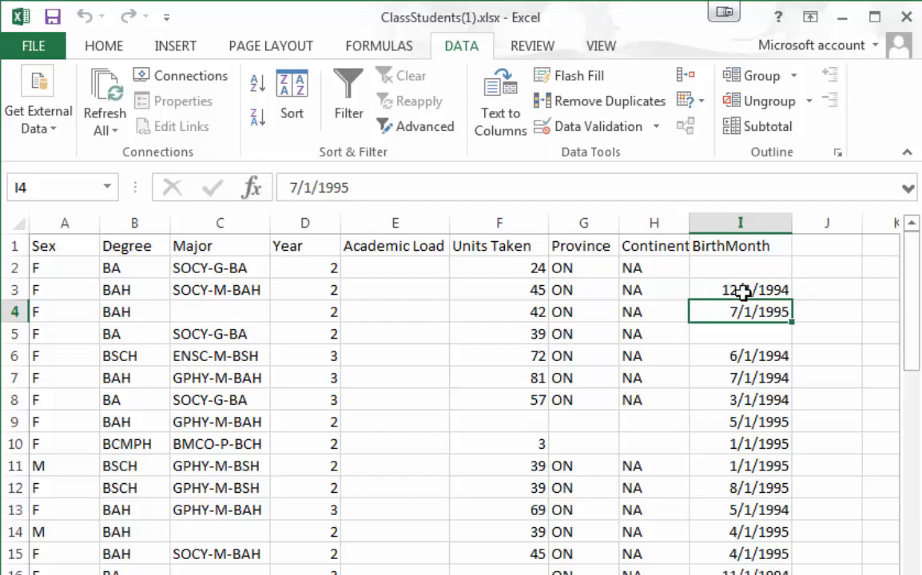
left_click(789, 288)
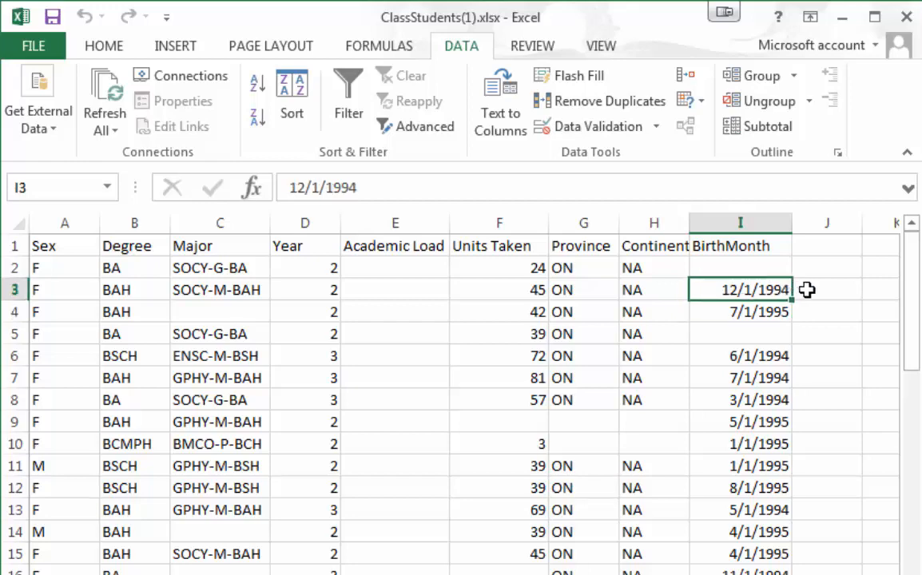
left_click(811, 289)
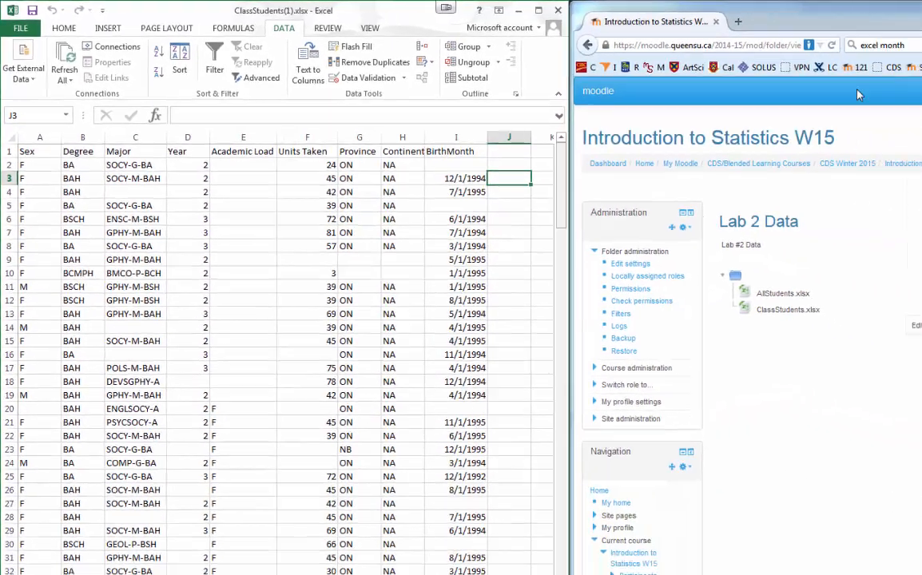
Step: In the Firefox browser, search the web for "excel month" in a new tab and open the Microsoft Office MONTH function article
left_click(700, 37)
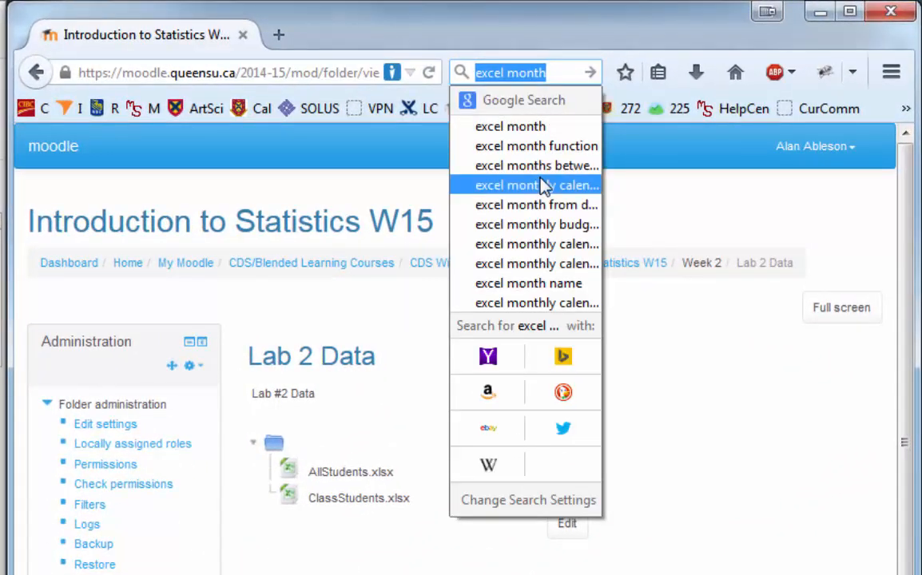
key("ctrl+t")
key("ctrl+k")
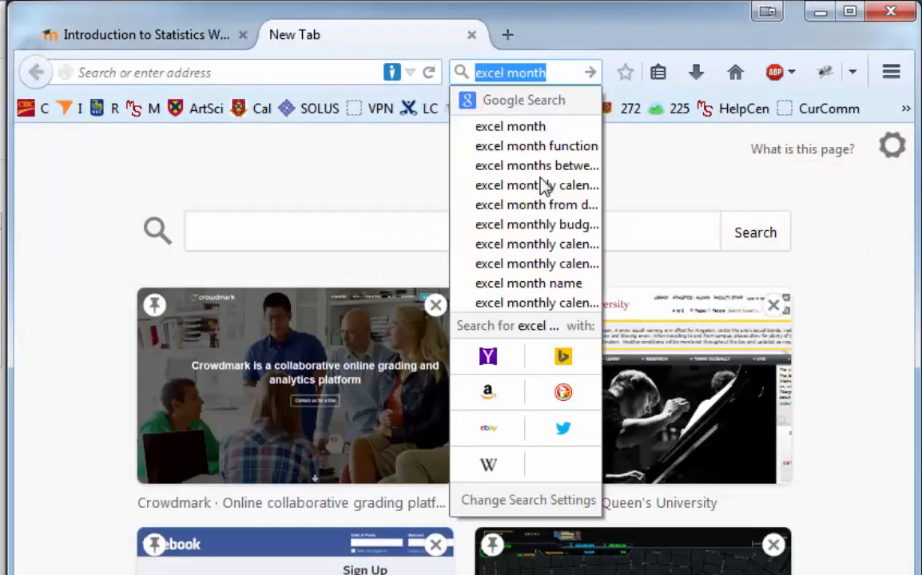
key("Return")
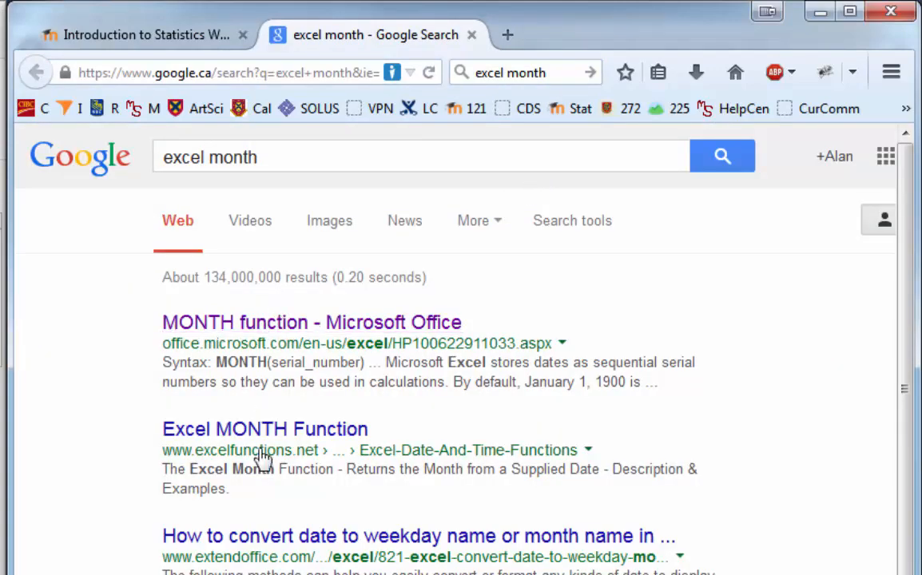
left_click(261, 327)
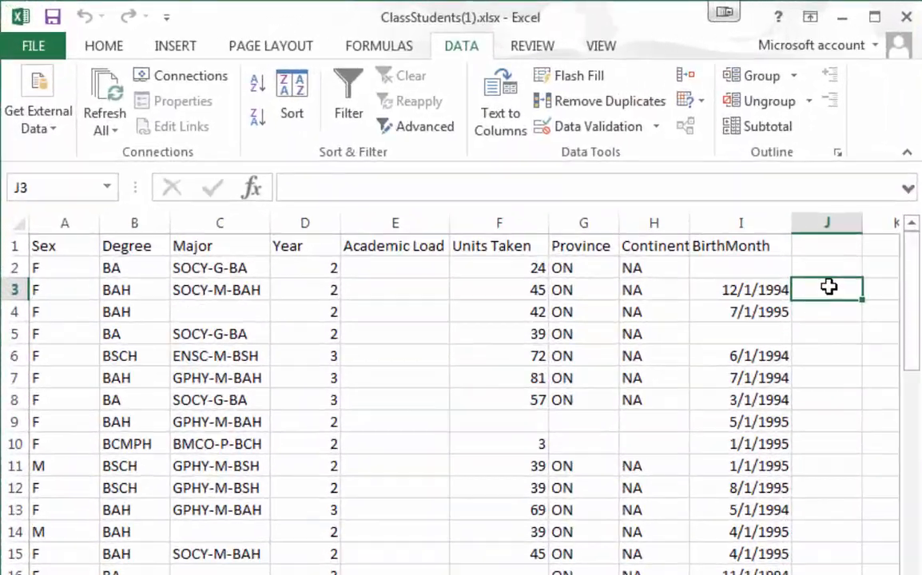
Step: Back in the Excel workbook, enter the formula =MONTH(I3) in cell J3 to extract the month from the BirthMonth date
type("=")
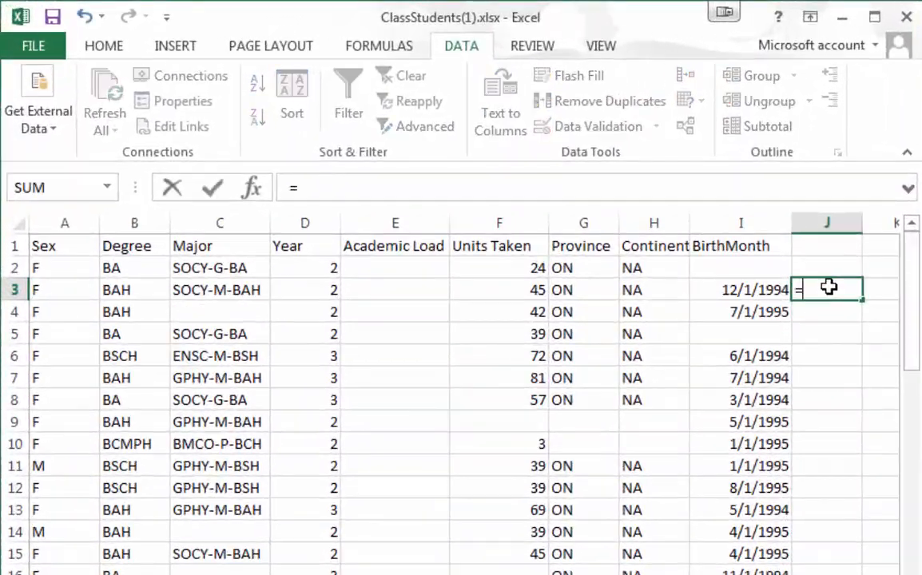
type("MON")
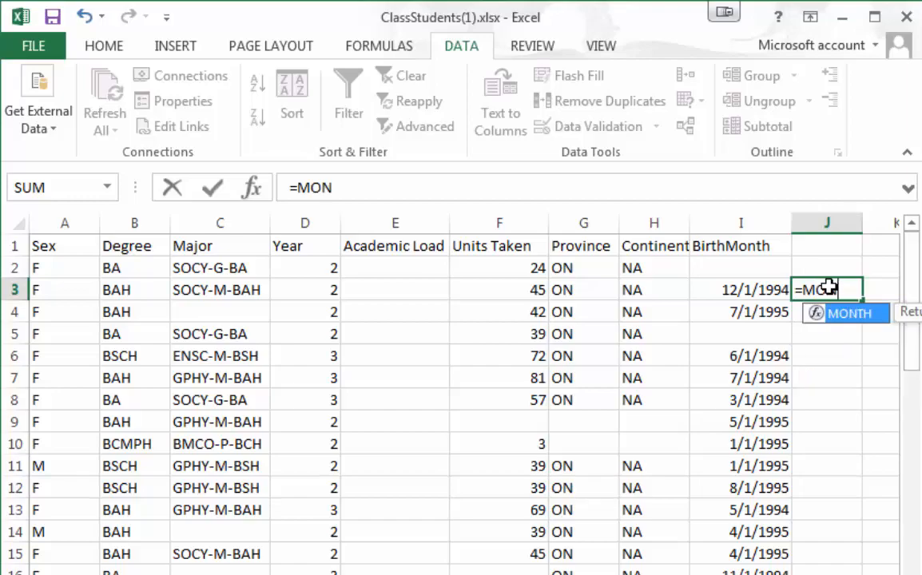
type("T")
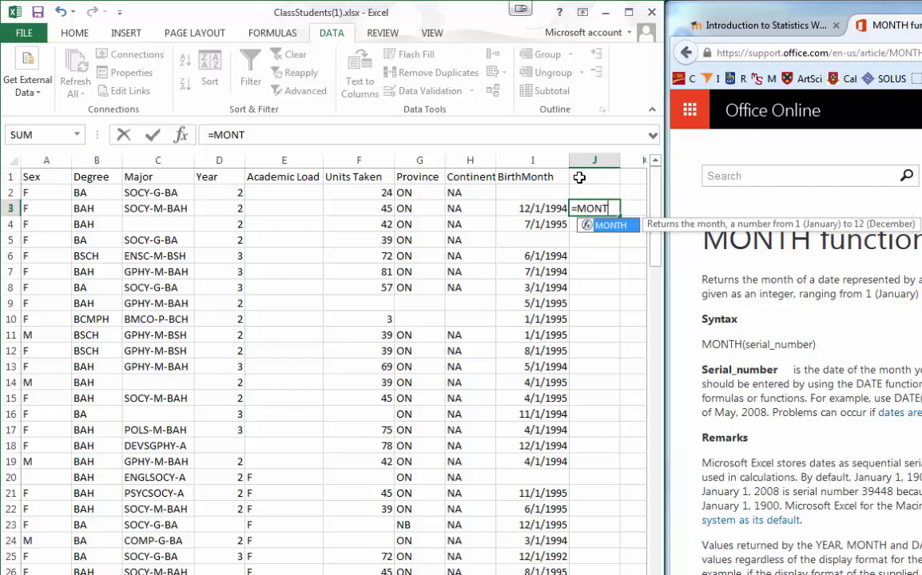
type("H(")
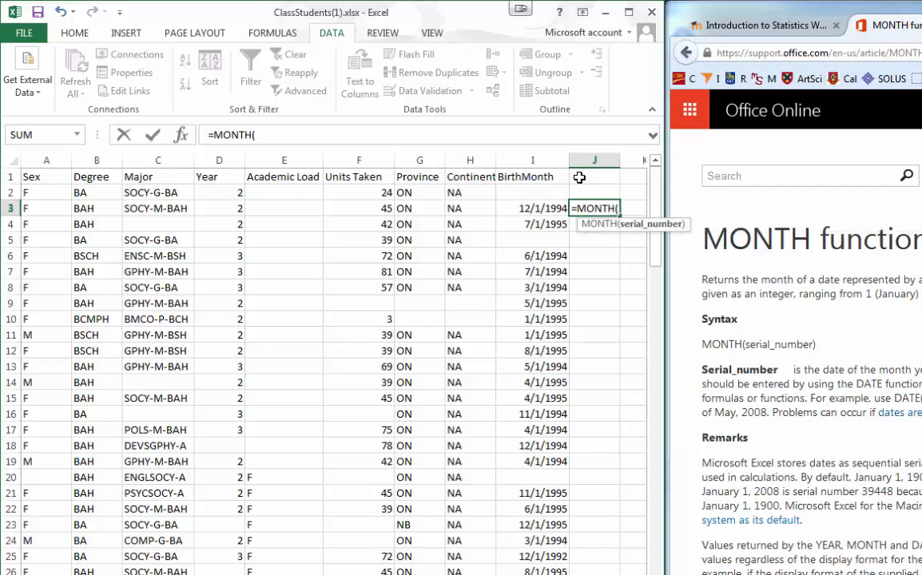
left_click(535, 209)
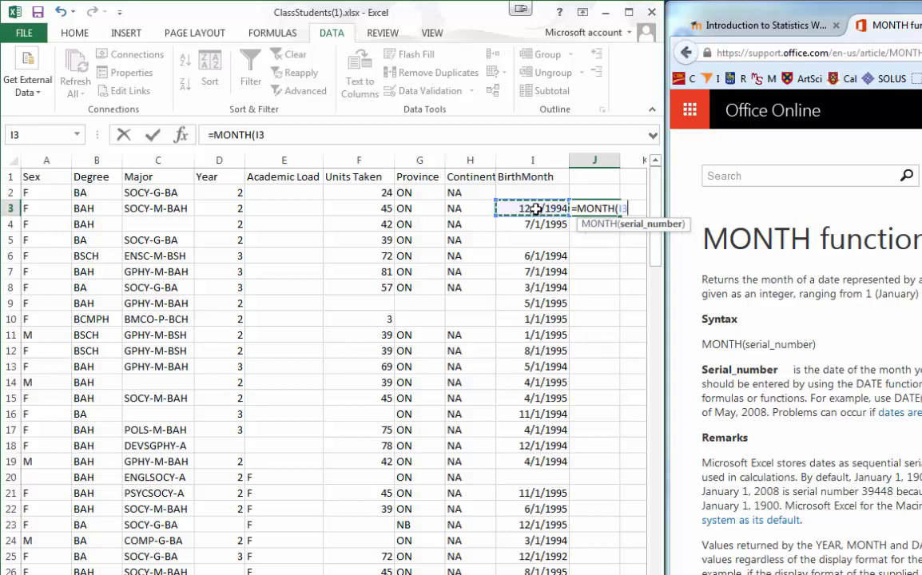
type(")")
key("Return")
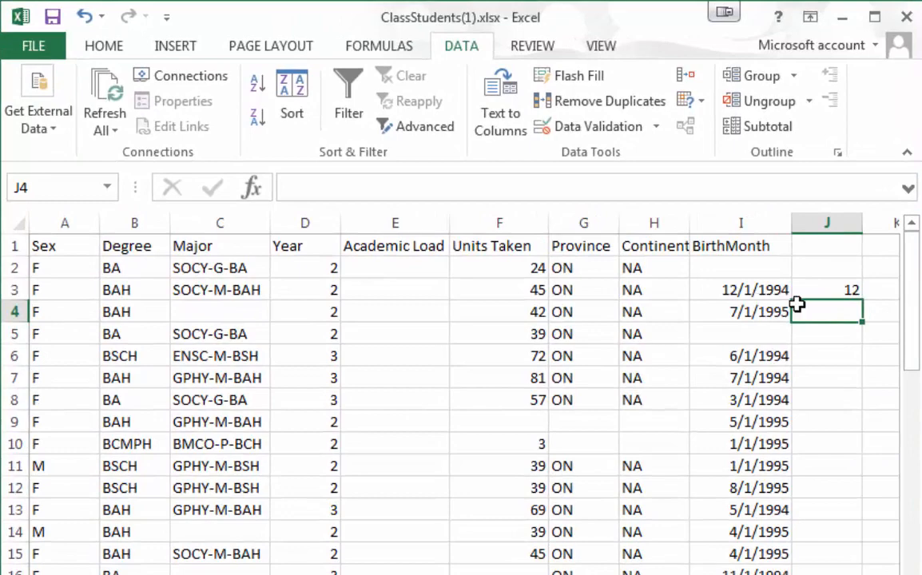
Step: Copy the MONTH formula from J3 into J4
key("Up")
key("ctrl+c")
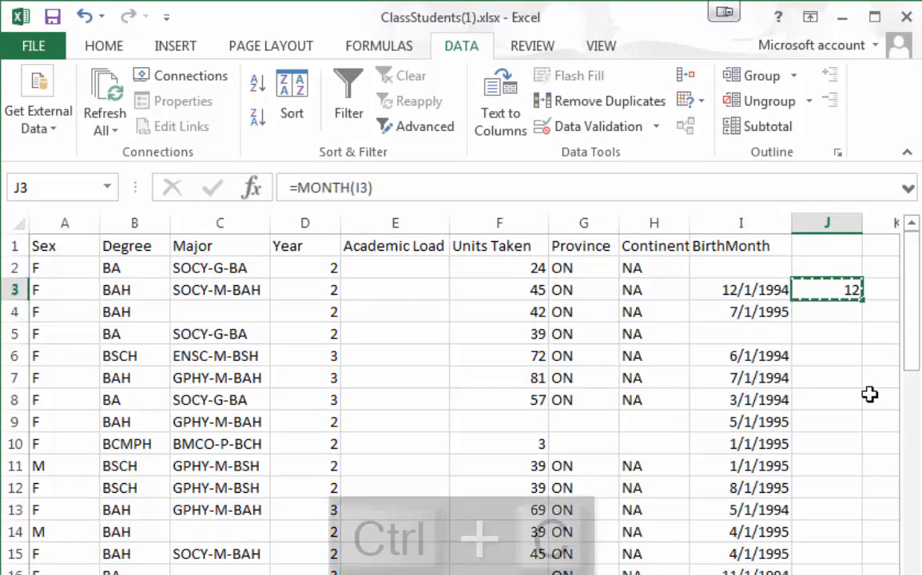
key("Down")
key("ctrl+v")
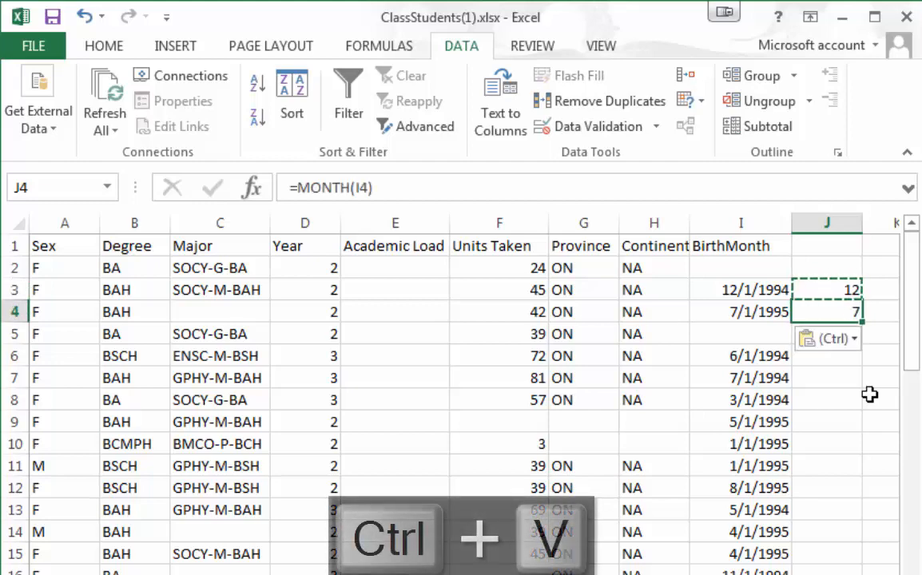
key("Left")
key("Right")
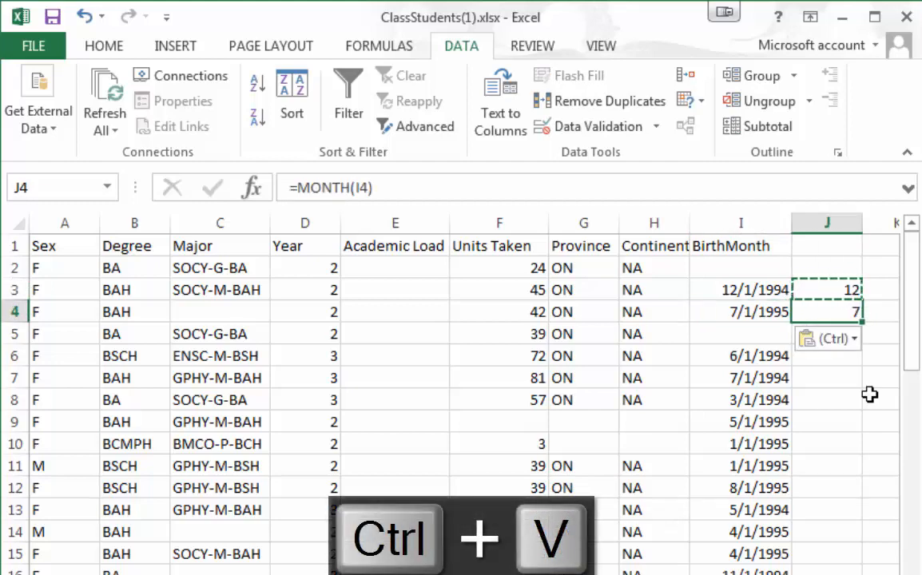
key("Down")
key("Up")
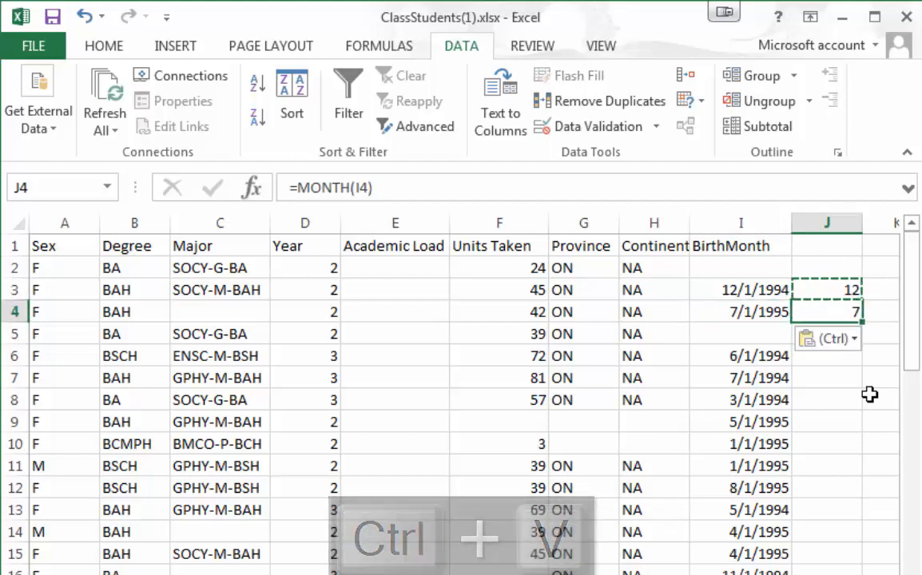
Step: Copy the MONTH formula from J3 up into J2, the first data row
key("Up")
key("ctrl+c")
key("Up")
key("ctrl+v")
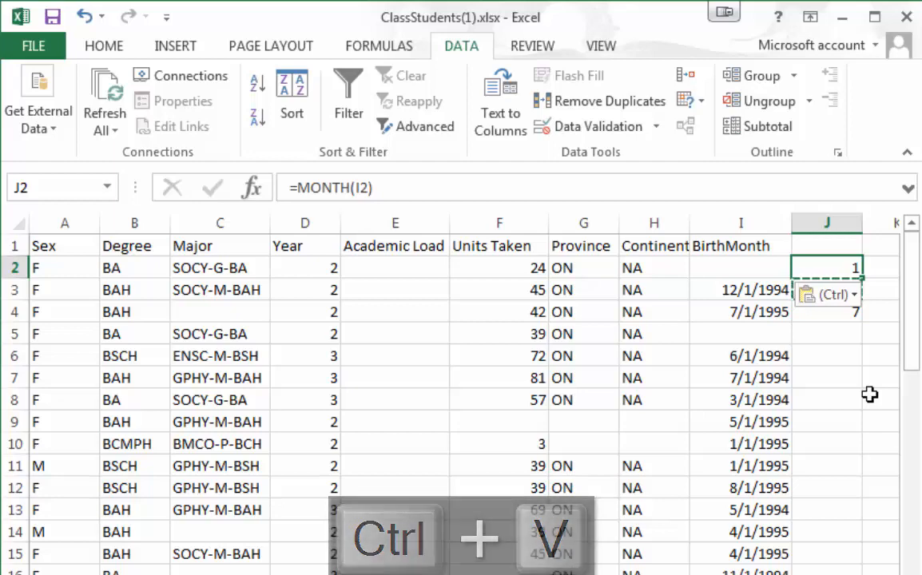
Step: Copy the MONTH formula from J2 down column J through the last data row, J217
key("ctrl+c")
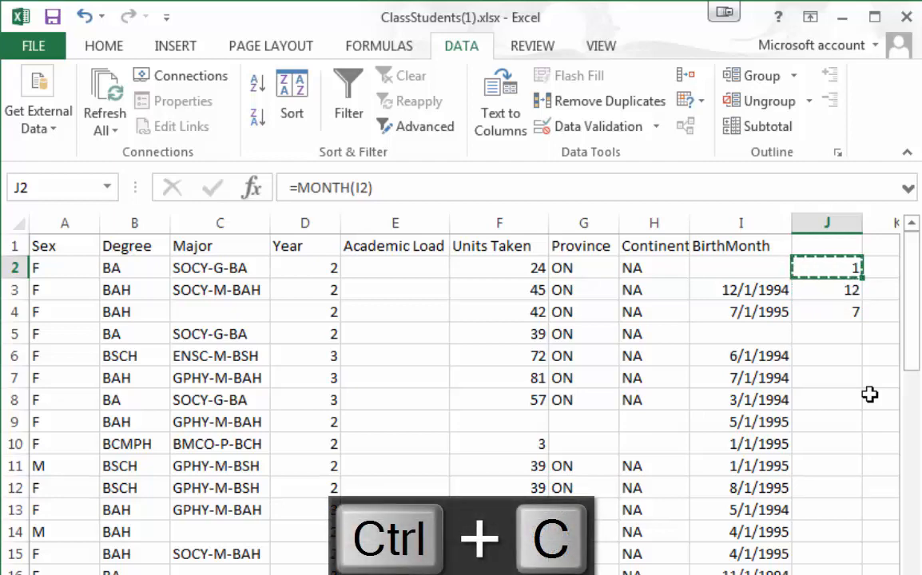
key("ctrl+shift+End")
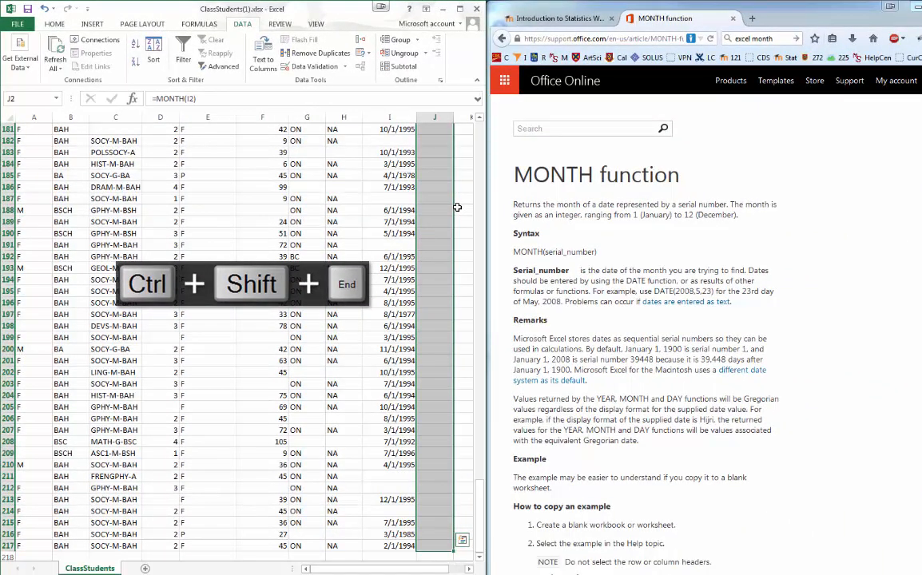
key("ctrl+v")
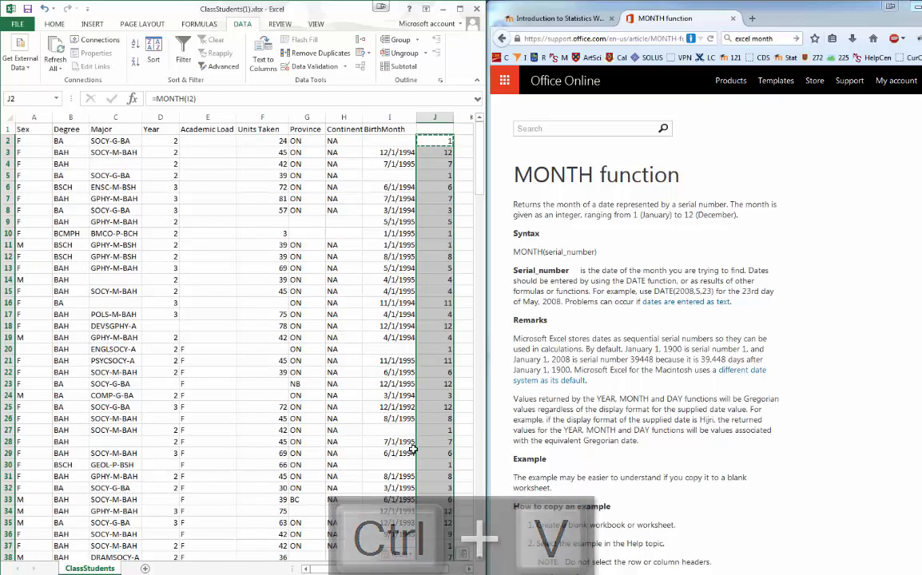
left_click(379, 349)
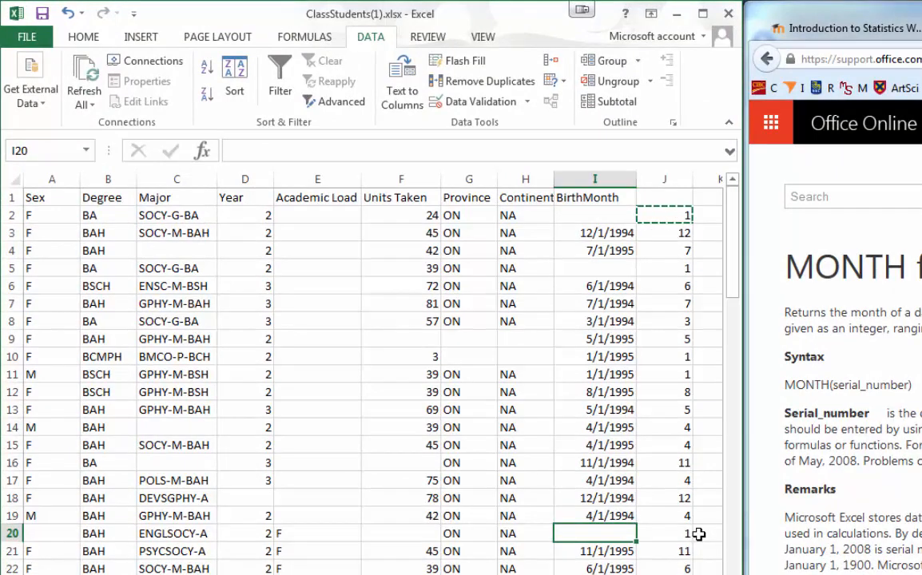
Step: Enter the header "Month" in cell J1 above the extracted month numbers
left_click(654, 193)
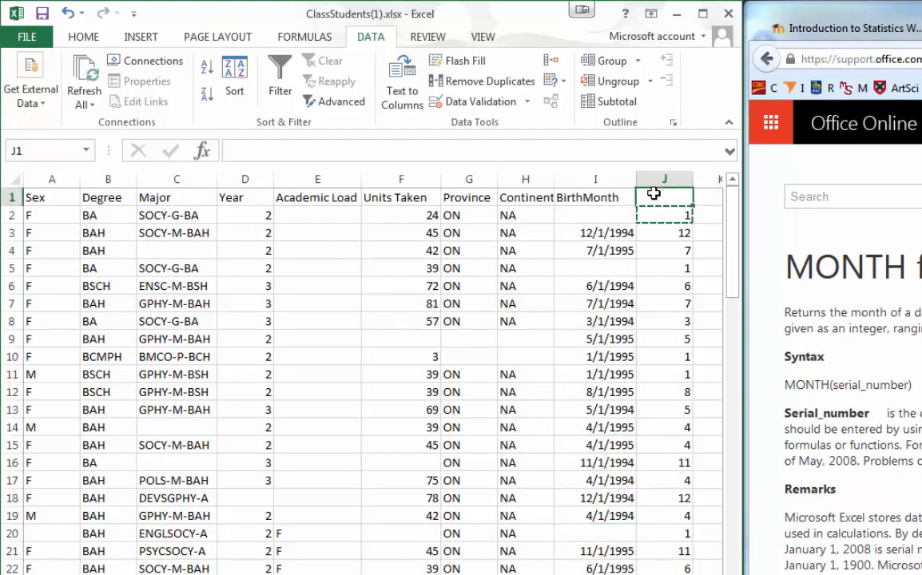
type("Month")
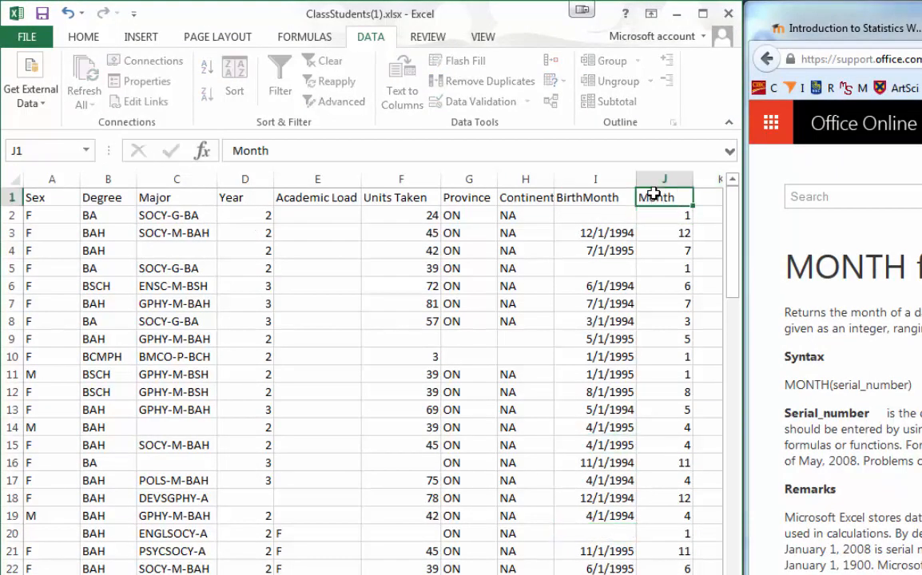
key("Return")
Step: Sort the whole table, columns A to J with headers, by BirthMonth values from Oldest to Newest
left_click(662, 177)
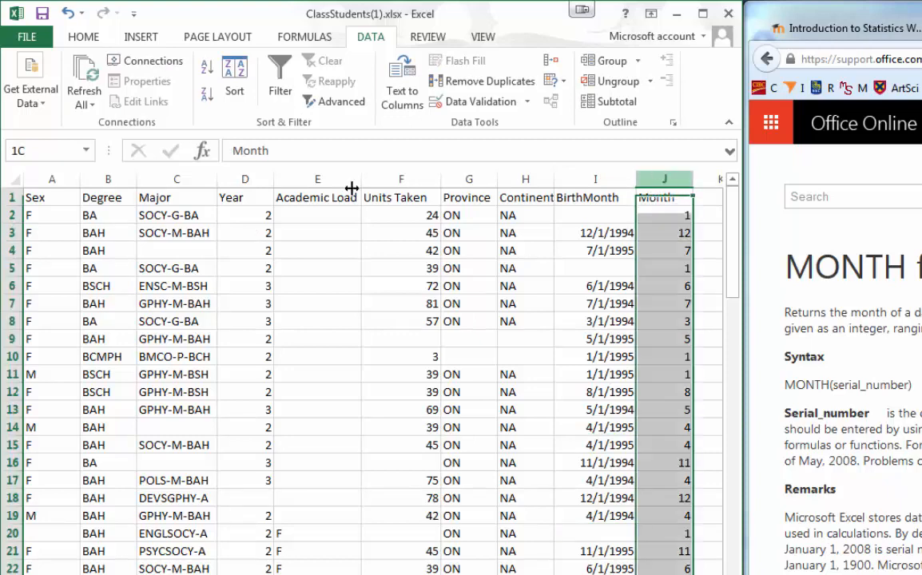
left_click(52, 178, "shift")
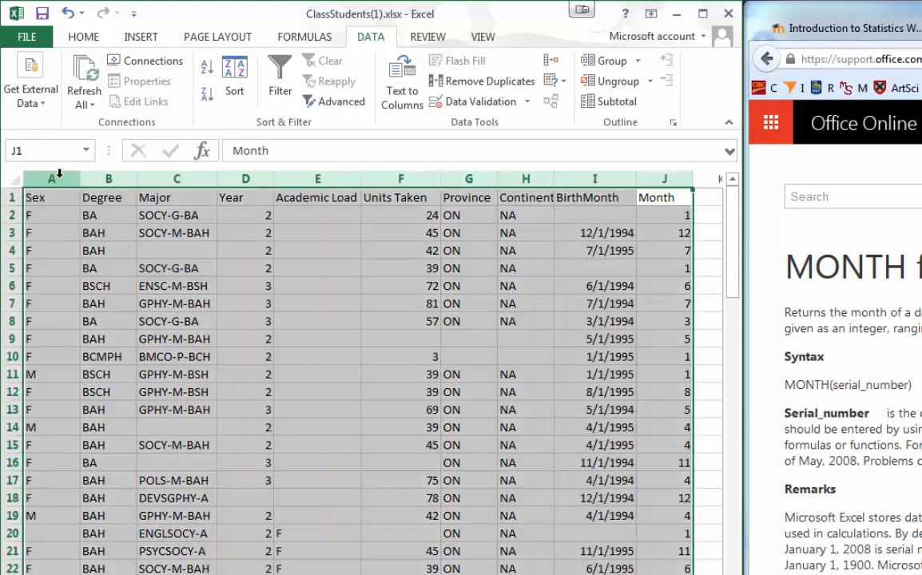
left_click(308, 37)
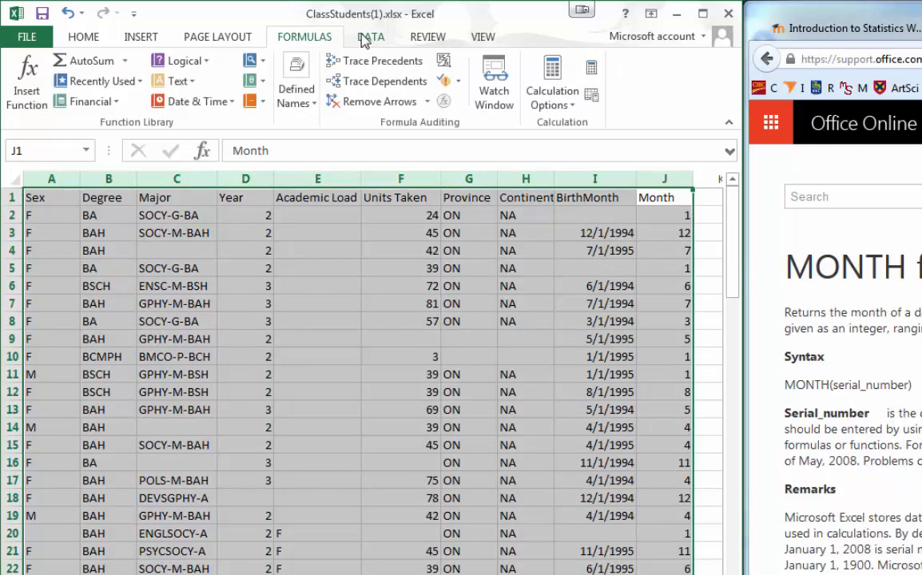
left_click(367, 37)
left_click(234, 78)
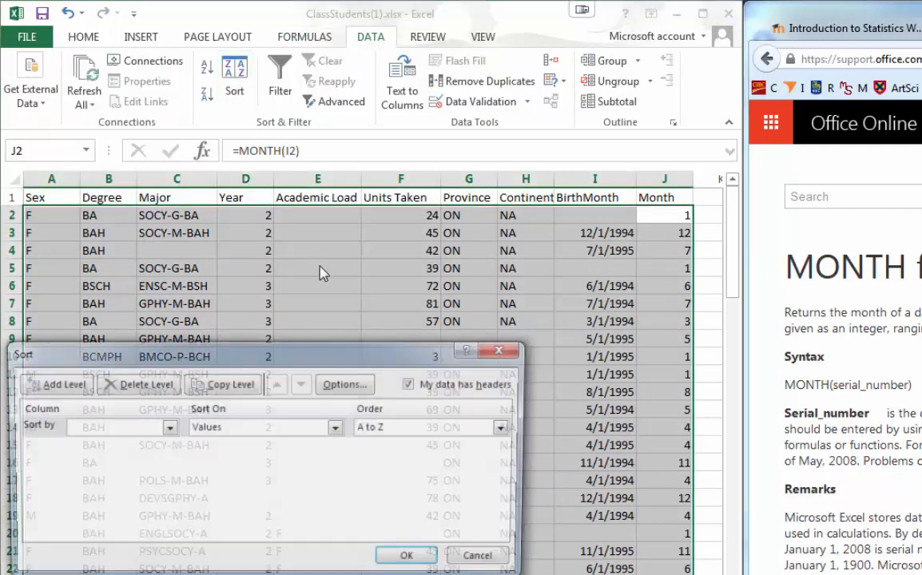
left_click(167, 427)
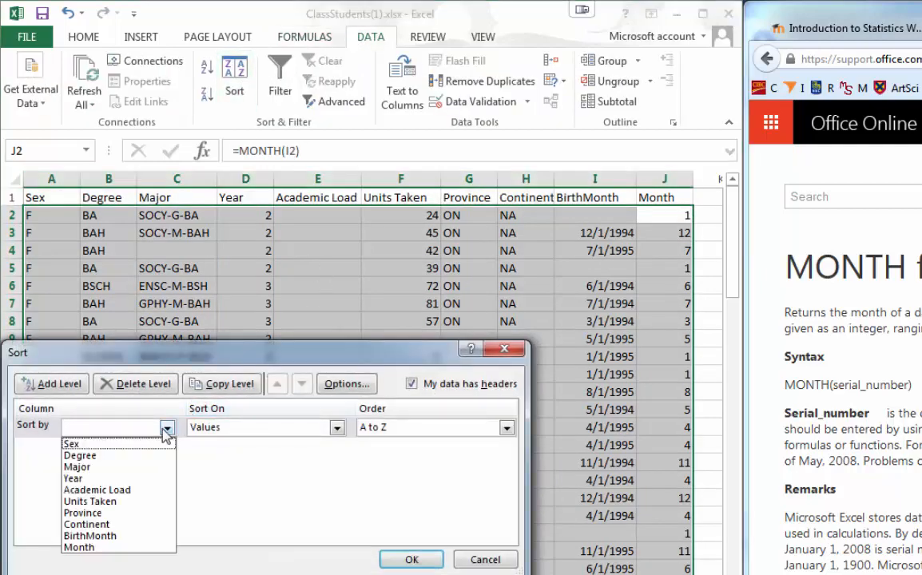
left_click(134, 536)
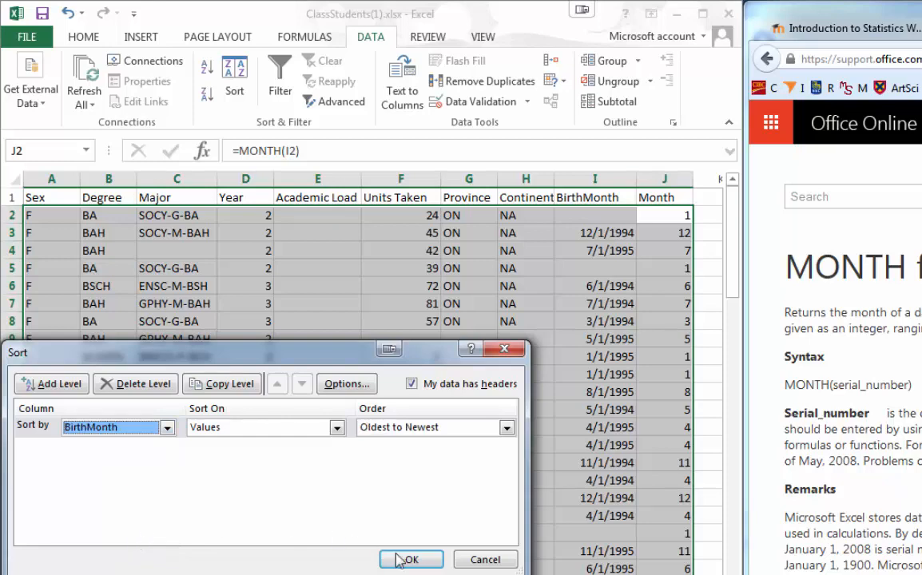
left_click(410, 559)
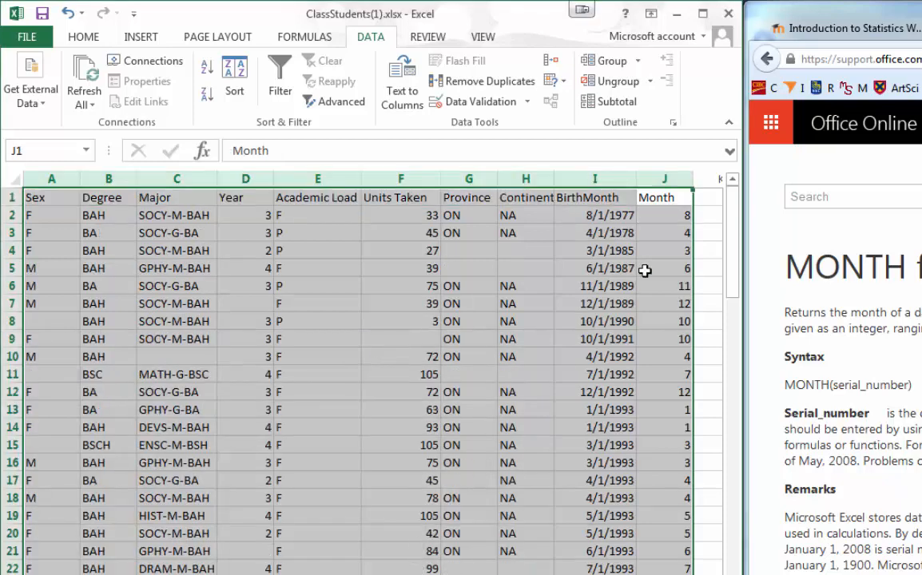
Step: Remove the records without a BirthMonth date, rows 179 through 217, from the end of the ClassStudents data
left_click(615, 215)
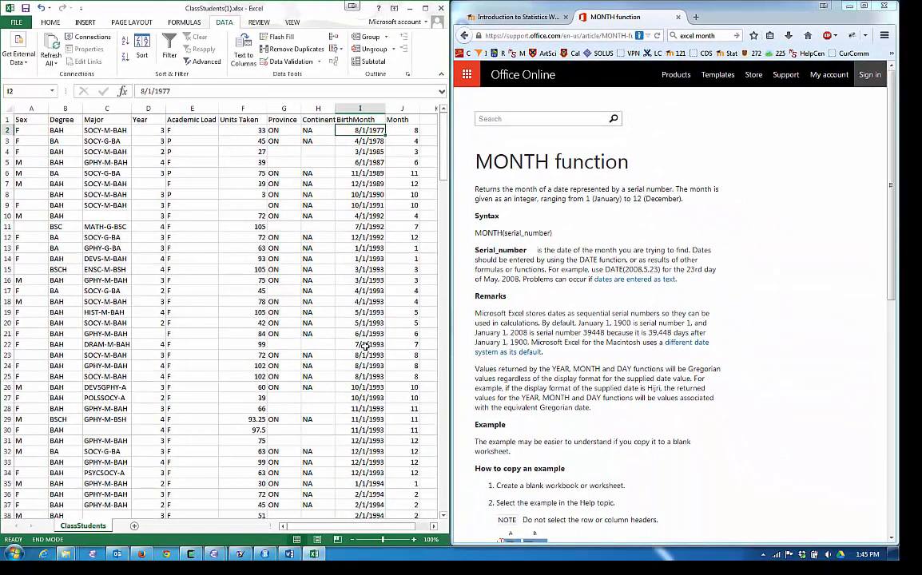
key("ctrl+End")
key("Left")
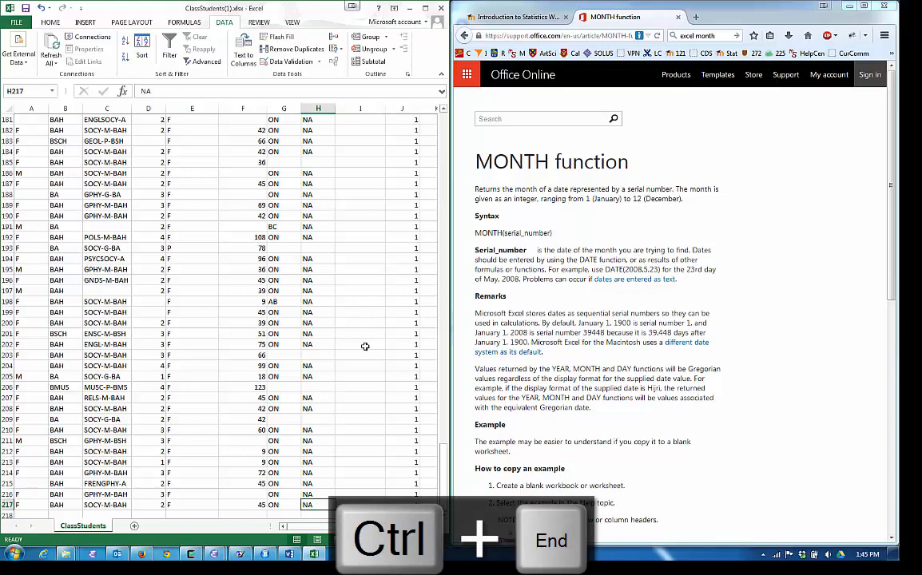
scroll(365, 346, "up", 4)
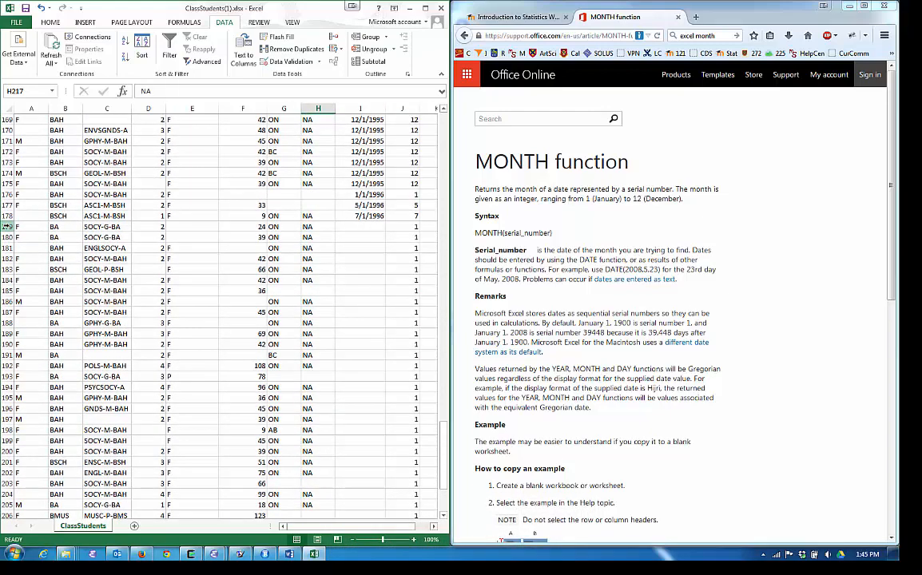
left_click(7, 227)
scroll(32, 283, "down", 7)
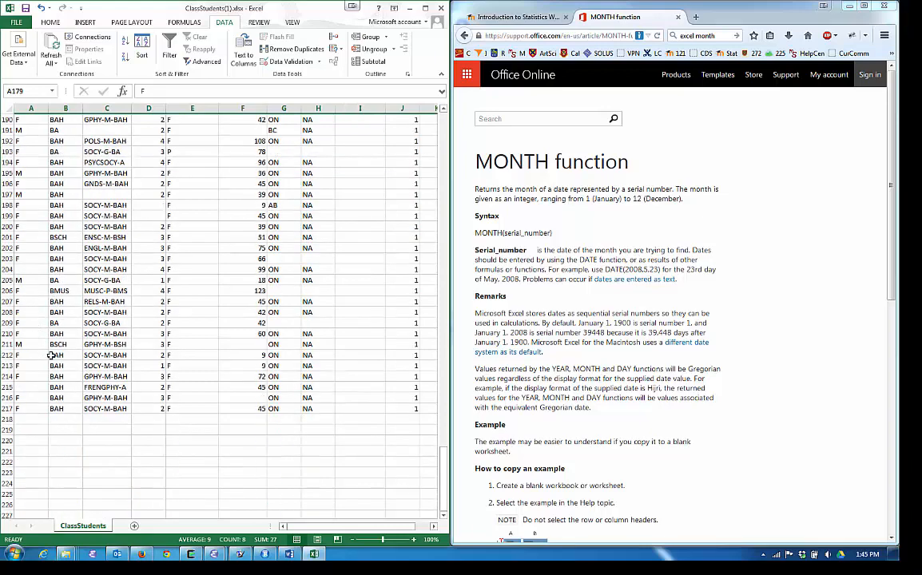
left_click(8, 408, "shift")
right_click(7, 408)
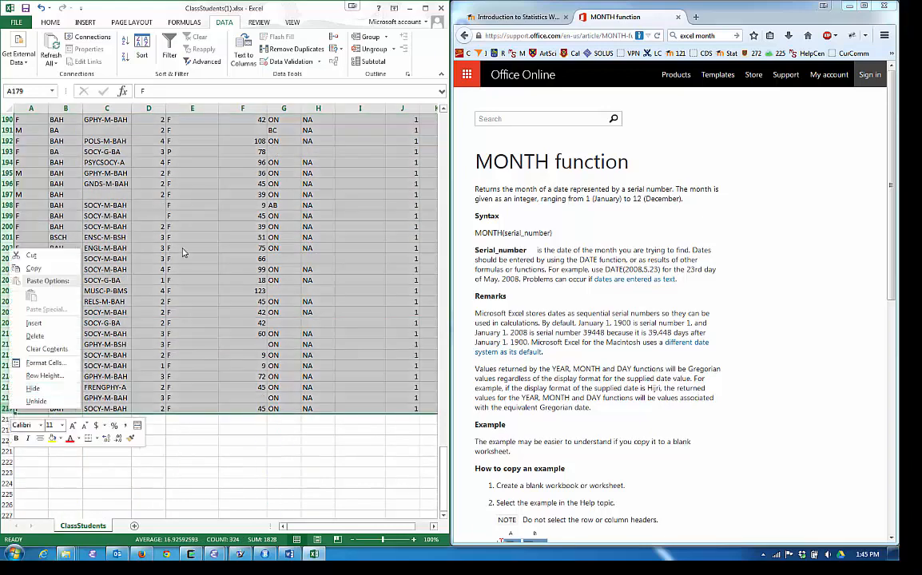
left_click(36, 348)
scroll(263, 214, "up", 2)
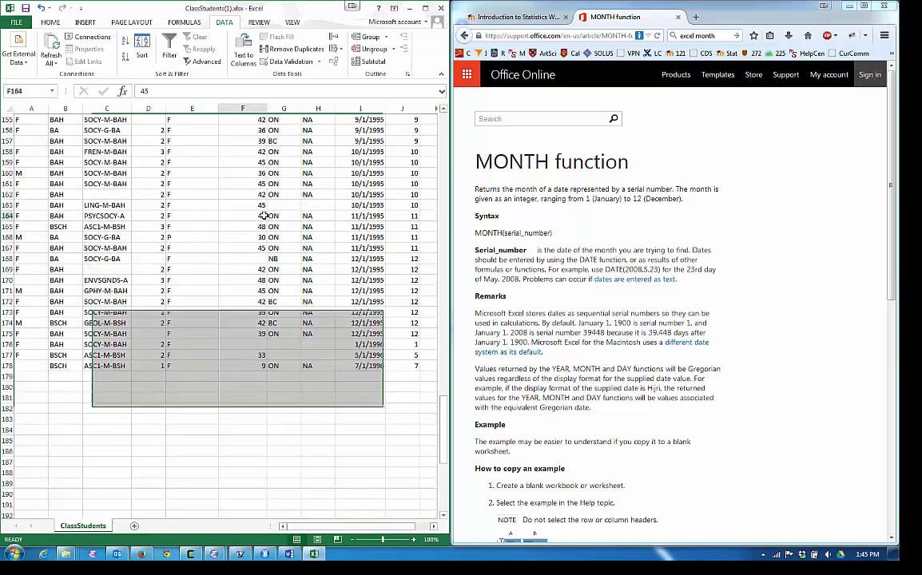
left_click(263, 216)
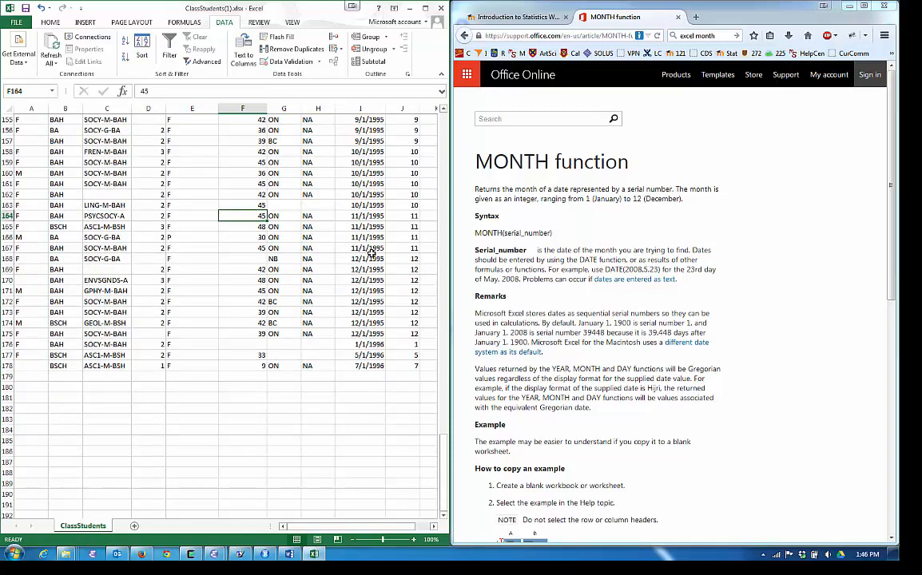
Step: Create a PivotTable on a new worksheet from ClassStudents columns A through J
scroll(370, 253, "up", 8)
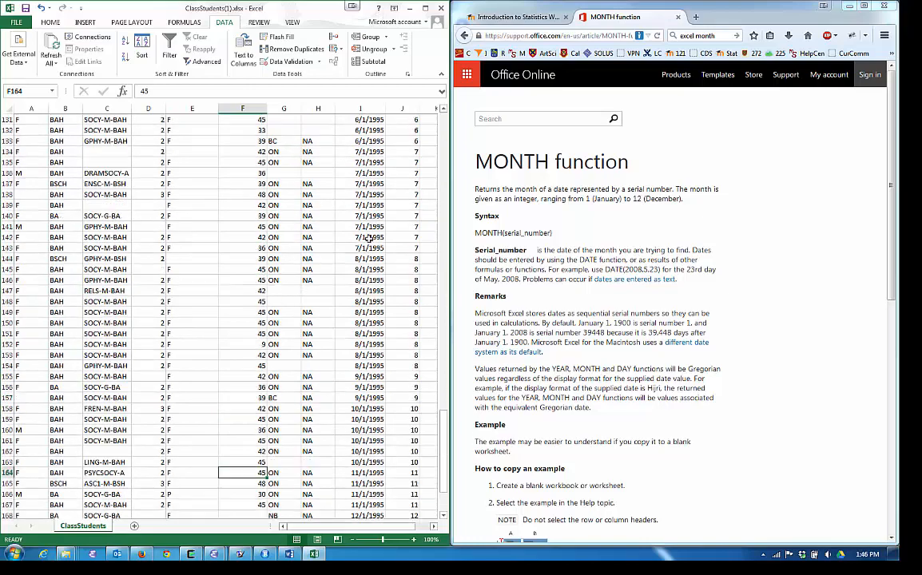
scroll(369, 238, "up", 20)
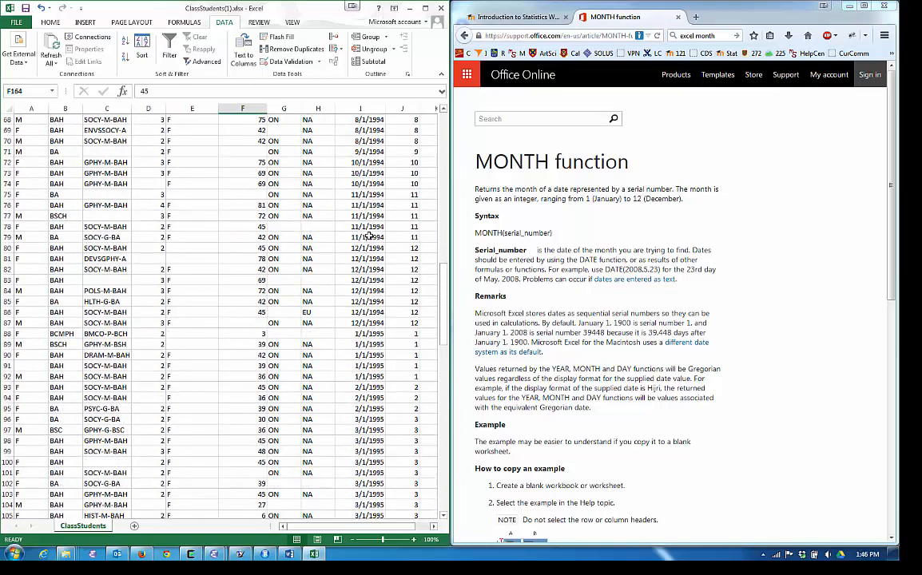
scroll(369, 237, "up", 20)
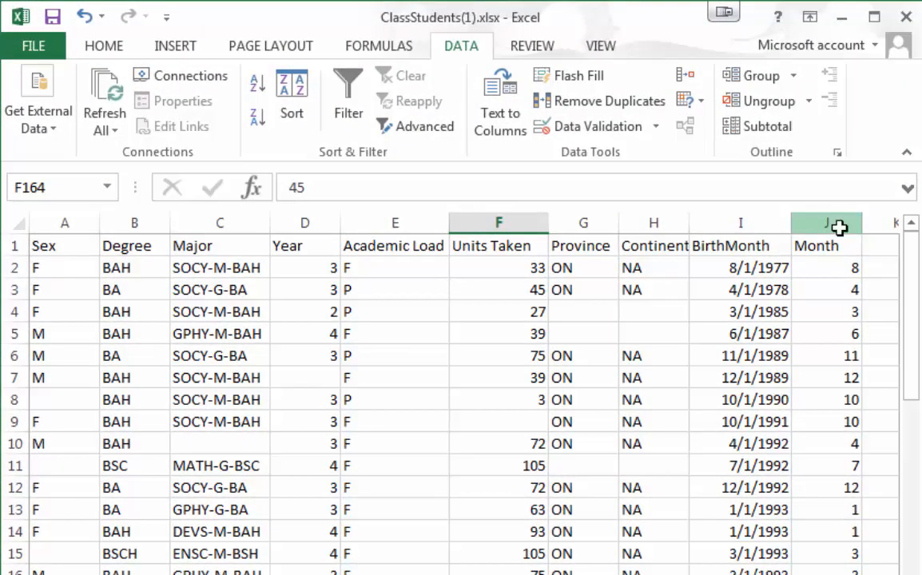
left_click(839, 223)
left_click(60, 223, "shift")
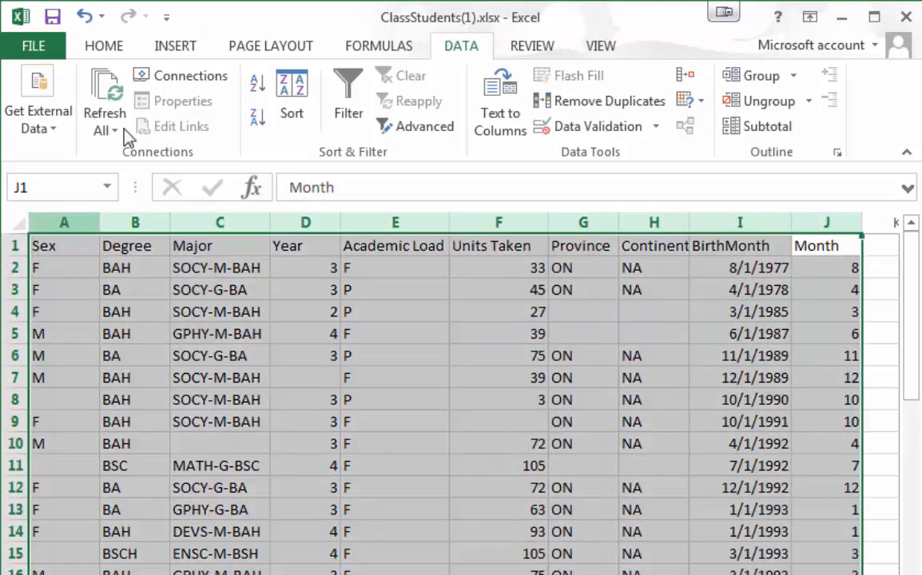
left_click(175, 45)
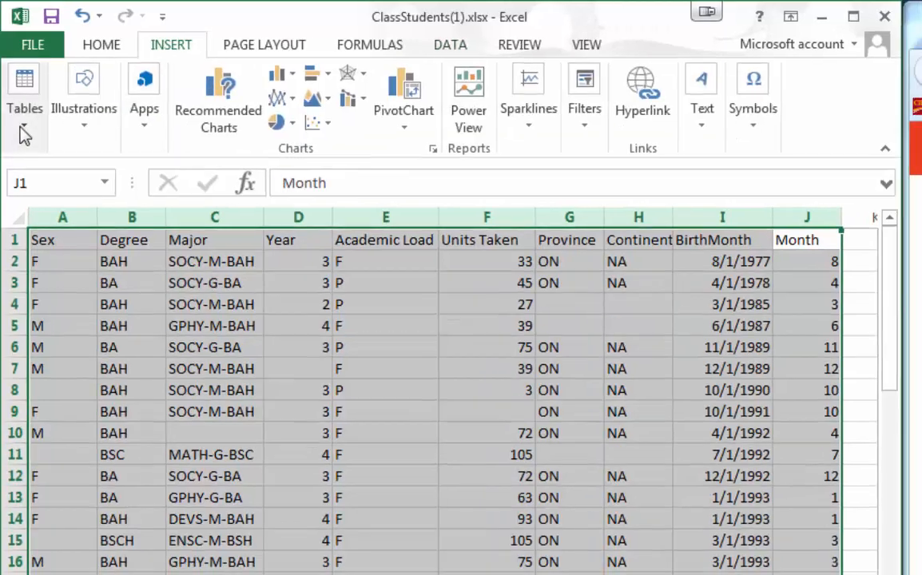
left_click(20, 128)
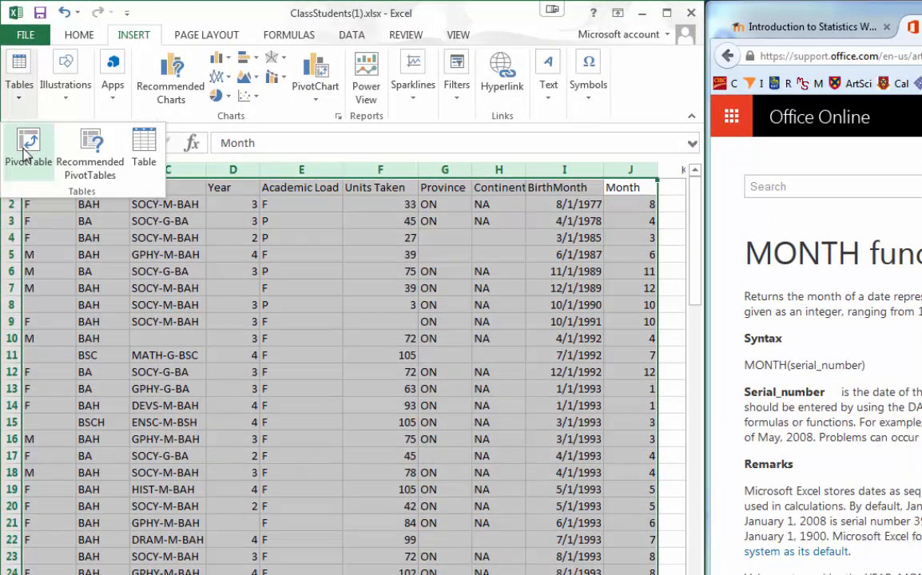
left_click(26, 152)
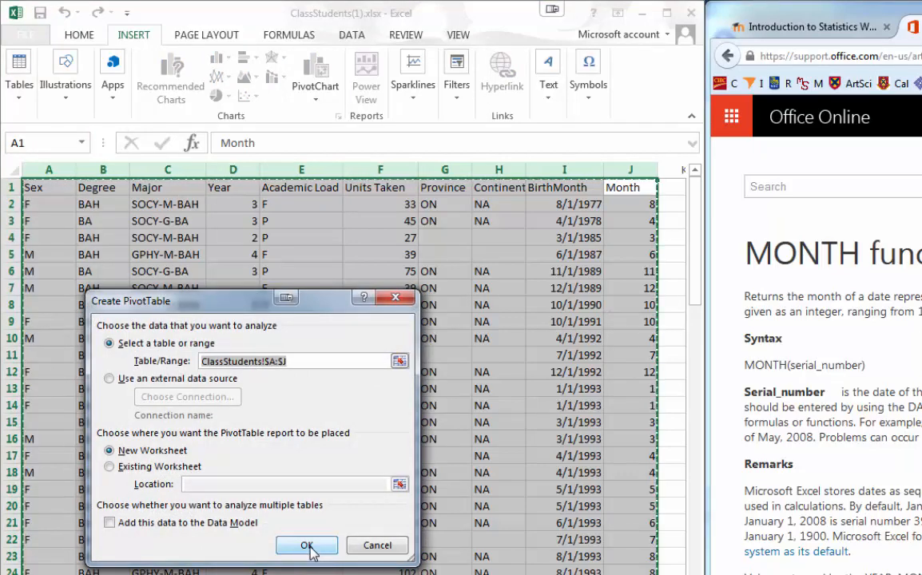
left_click(309, 547)
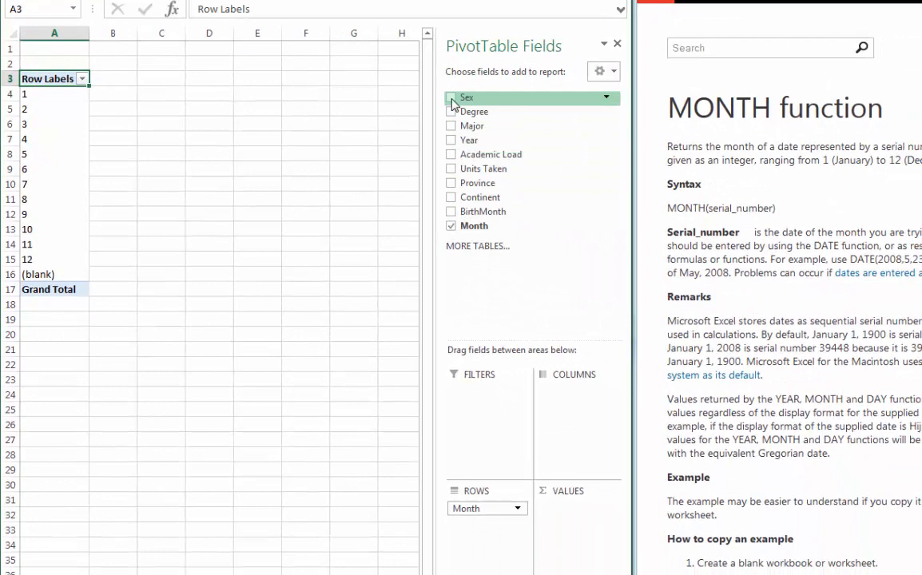
Step: Lay out the PivotTable with Month as the row field and a count of Sex as the values
left_click_drag(452, 101, 566, 508)
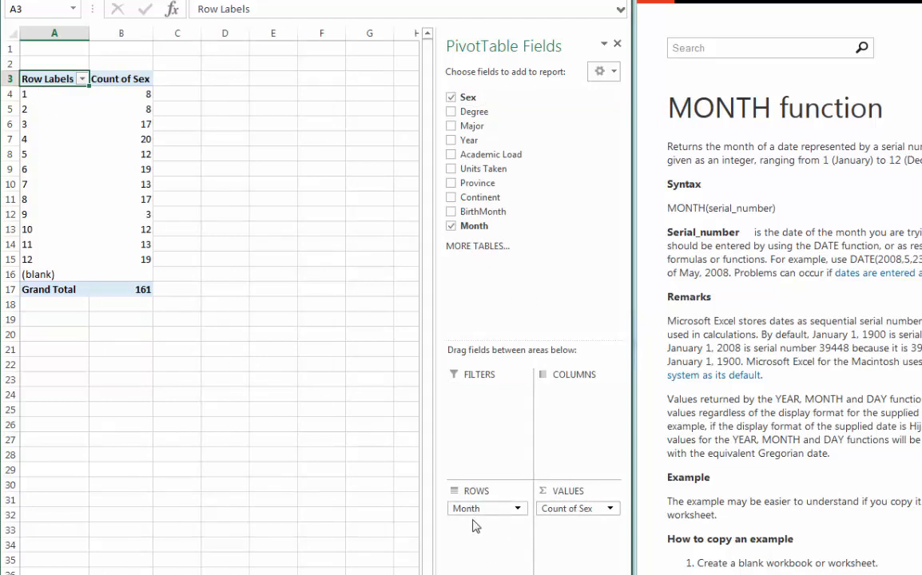
mouse_move(142, 95)
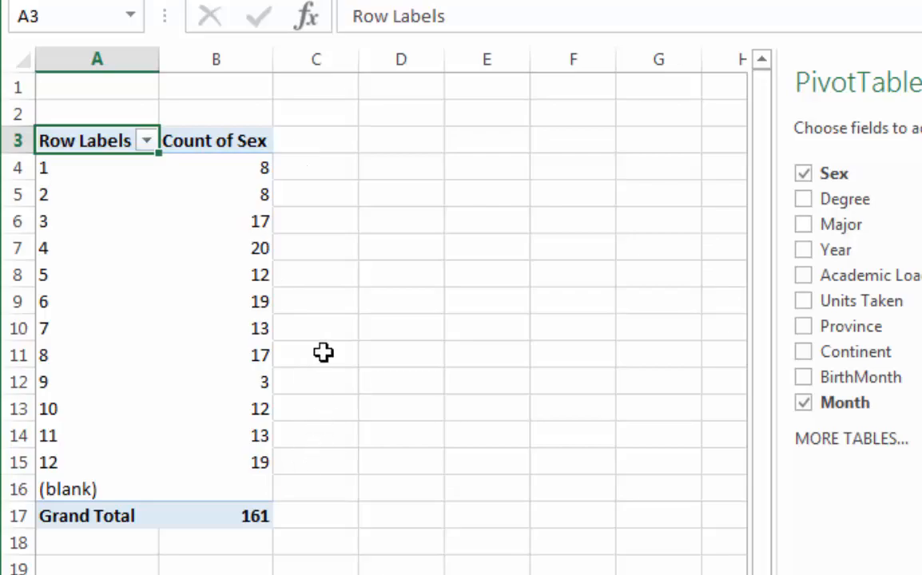
left_click(319, 385)
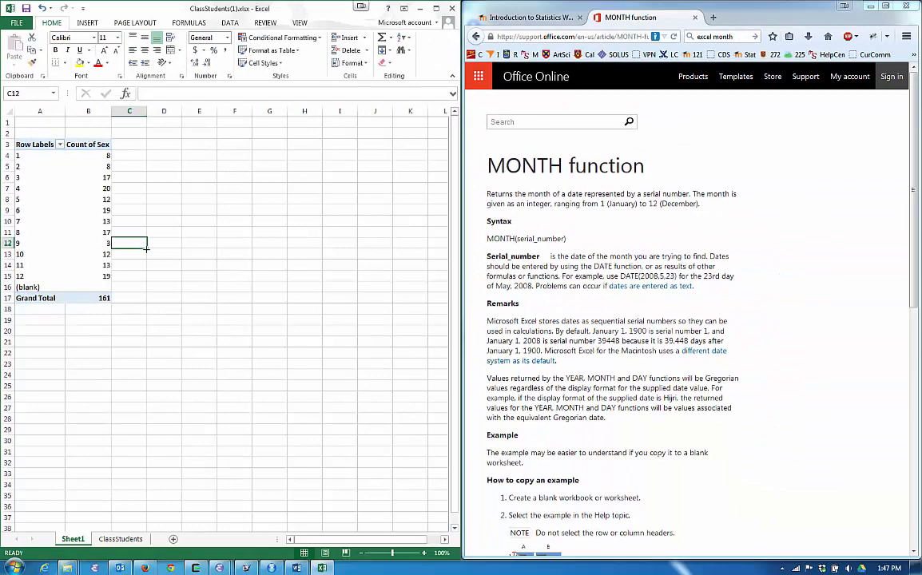
Step: Return to the ClassStudents sheet and select cell K2, the first empty data cell beside the Month column
left_click(112, 540)
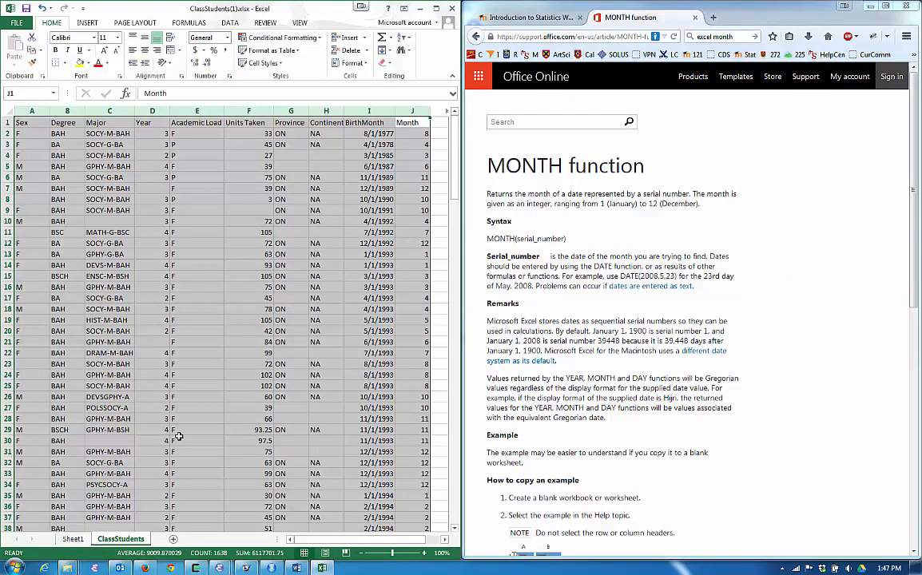
left_click(276, 148)
left_click(383, 134)
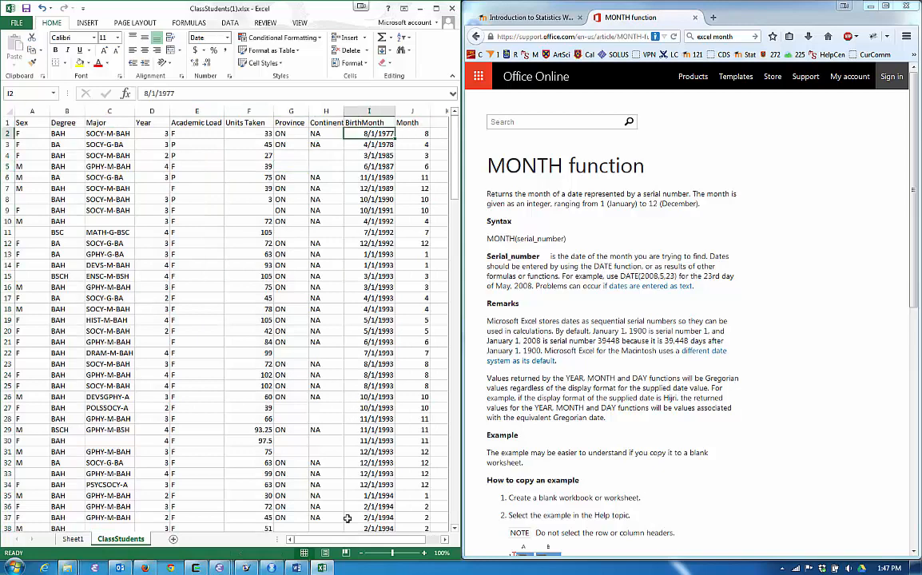
scroll(316, 479, "right", 1)
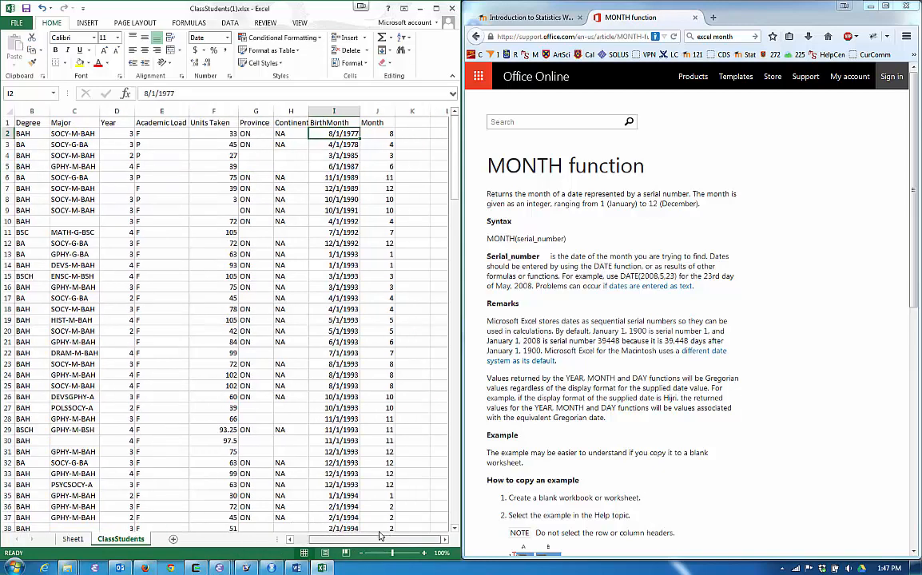
left_click(410, 133)
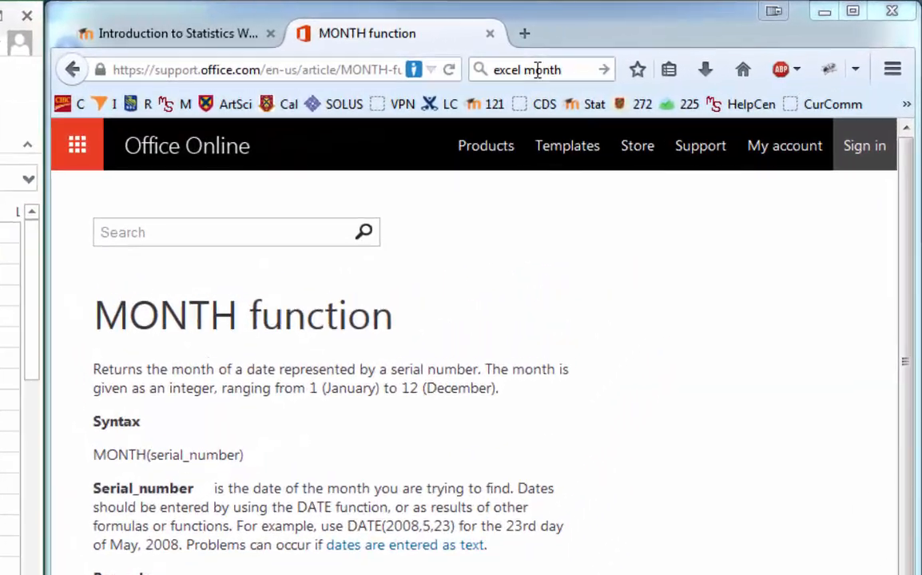
Step: Switch to the web browser and search for "excel year"
double_click(721, 37)
type("year")
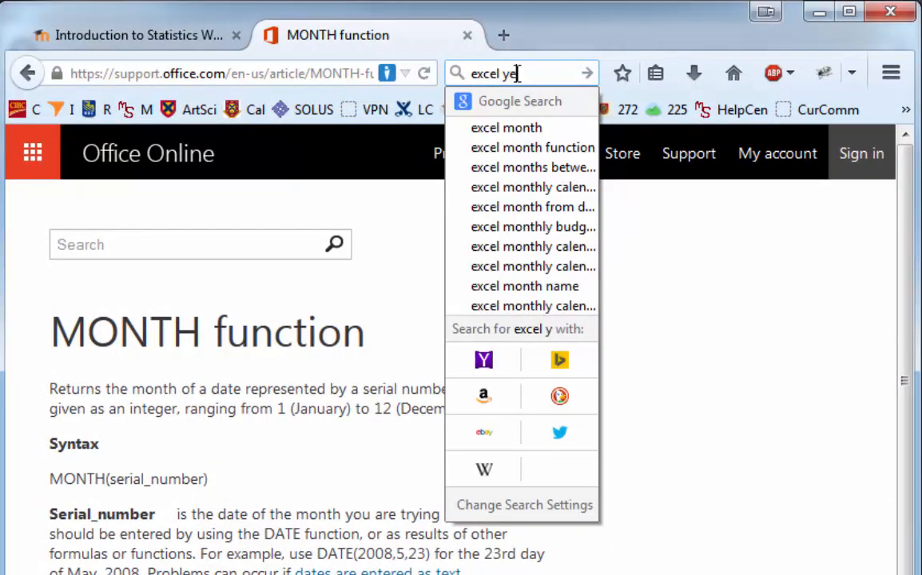
key("Return")
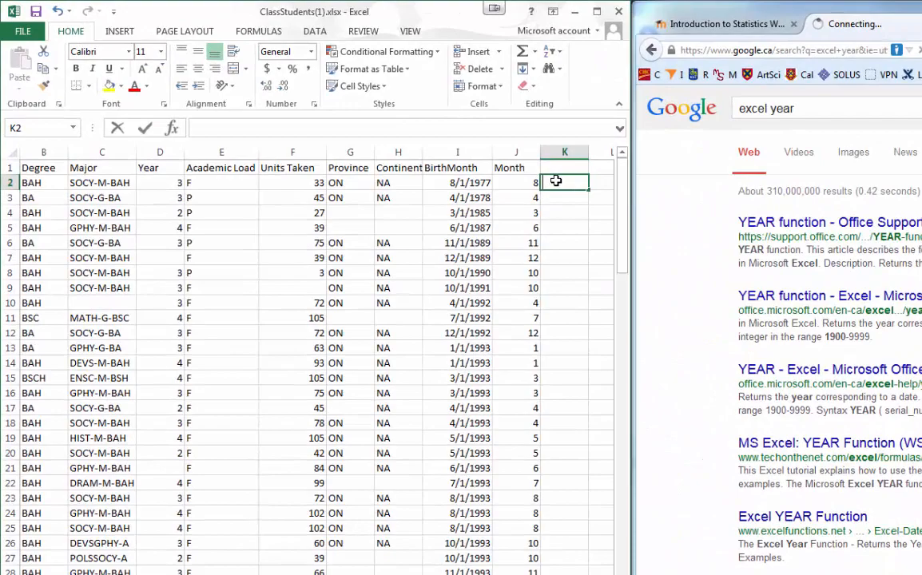
Step: Enter the formula =YEAR(I2) in cell K2 to extract the year from the first BirthMonth date
type("=YEAR(J2")
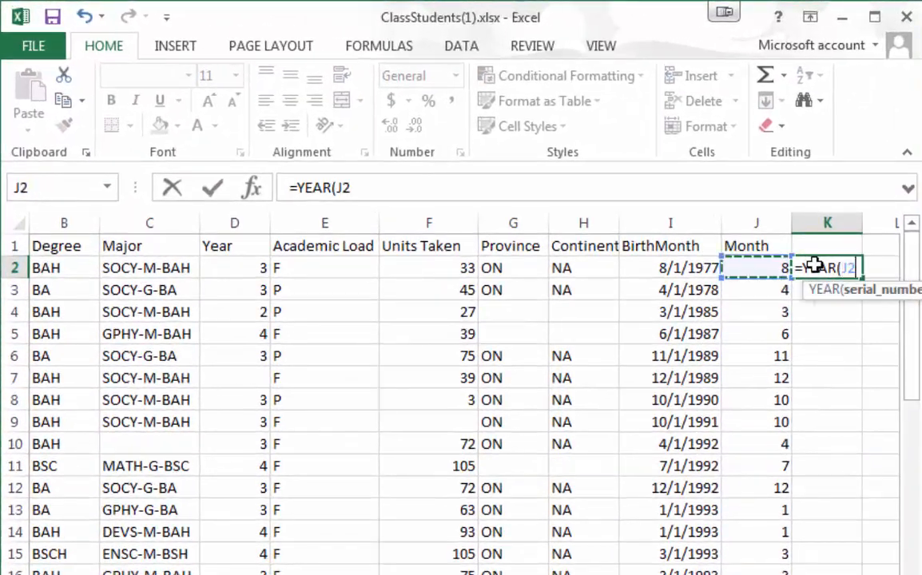
key("Left")
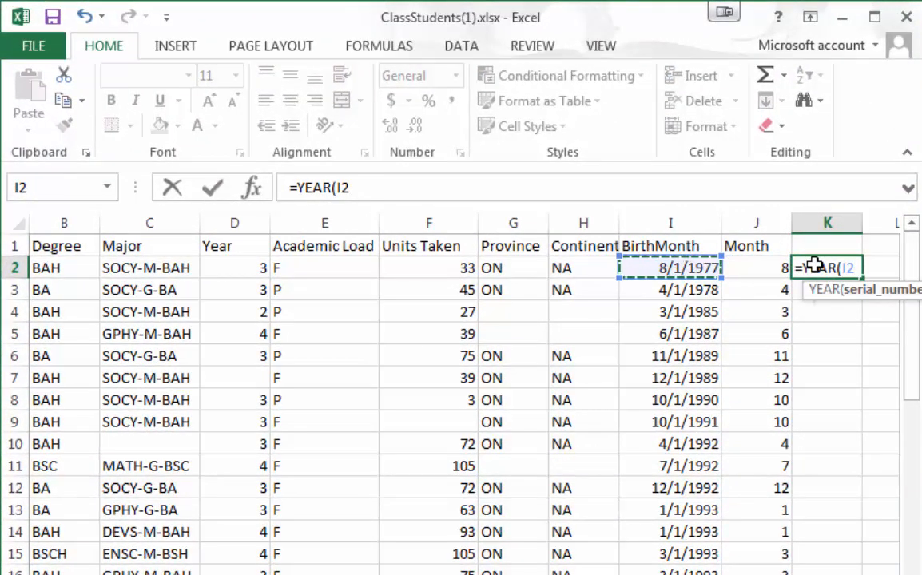
type(")")
key("Return")
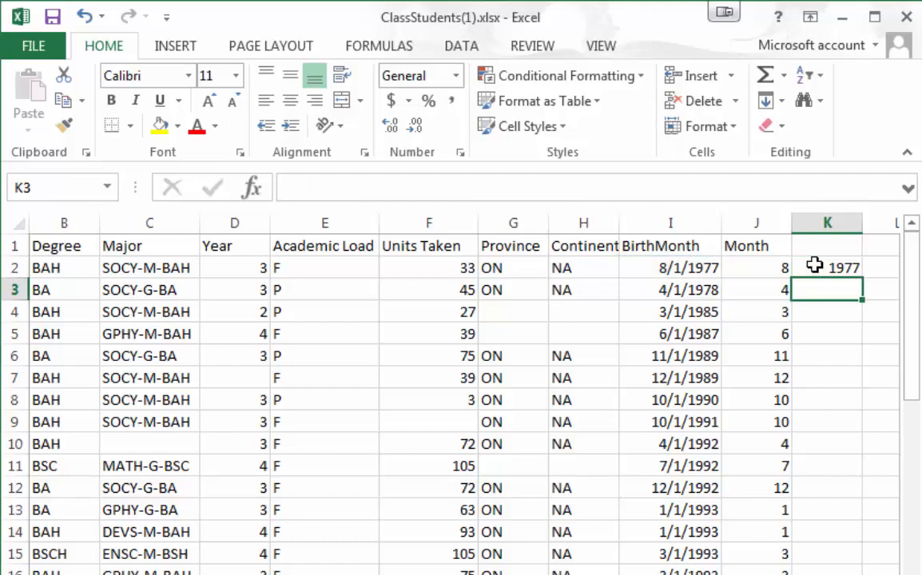
Step: Copy the YEAR formula from K2 down column K through the last data row
left_click(814, 266)
key("ctrl+c")
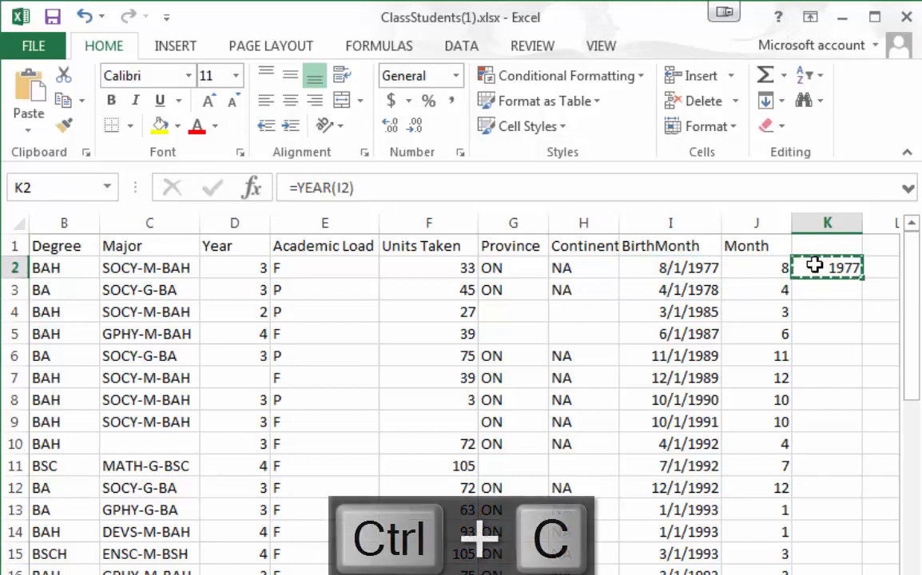
left_click_drag(814, 266, 815, 264)
key("shift+Down")
key("shift+Down")
key("shift+Down")
key("shift+Down")
key("shift+Down")
key("shift+Down")
key("shift+Down")
key("shift+Down")
key("shift+Down")
key("shift+Down")
key("shift+Down")
key("shift+Down")
key("shift+Down")
key("shift+Down")
key("shift+Down")
key("shift+Down")
key("shift+Down")
key("shift+Down")
key("shift+Down")
key("shift+Down")
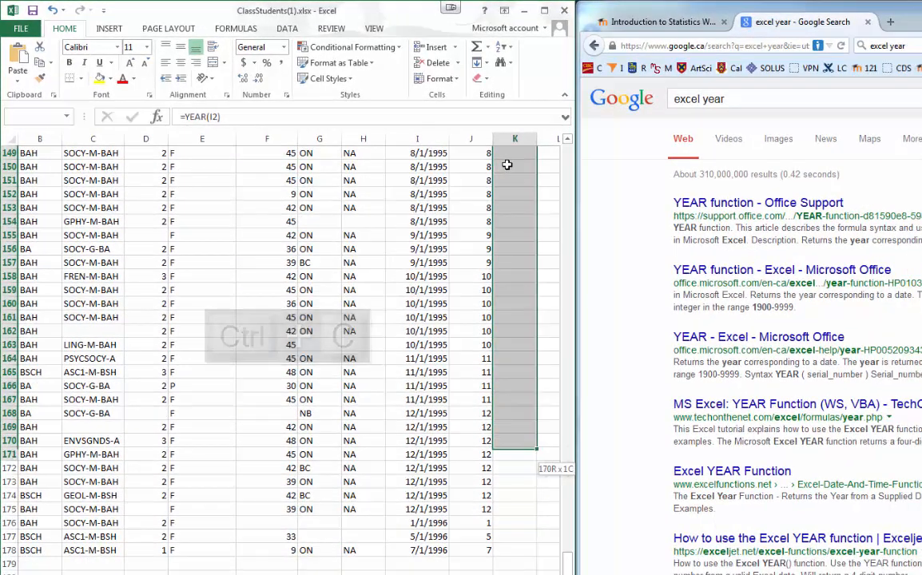
key("ctrl+v")
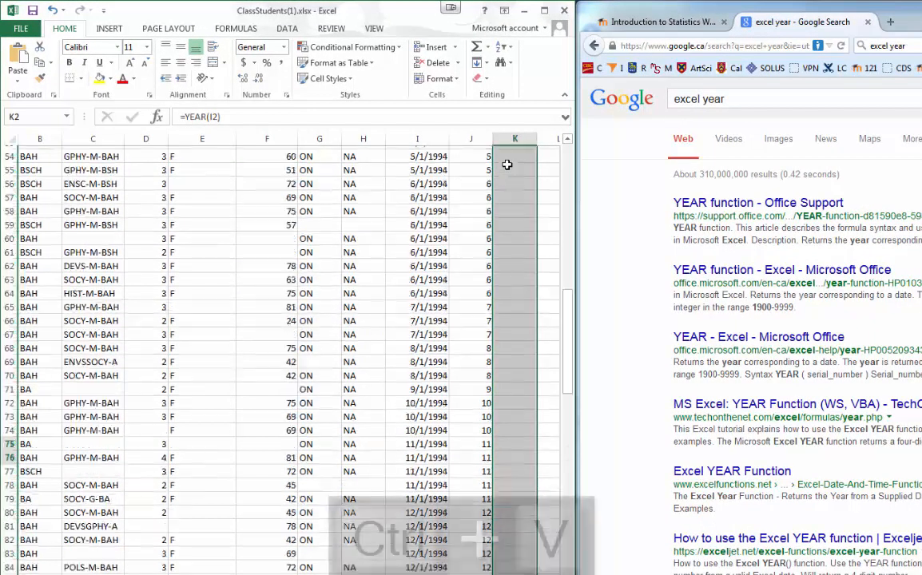
Step: Enter the header "BirthYear" in cell K1 above the extracted years
key("Right")
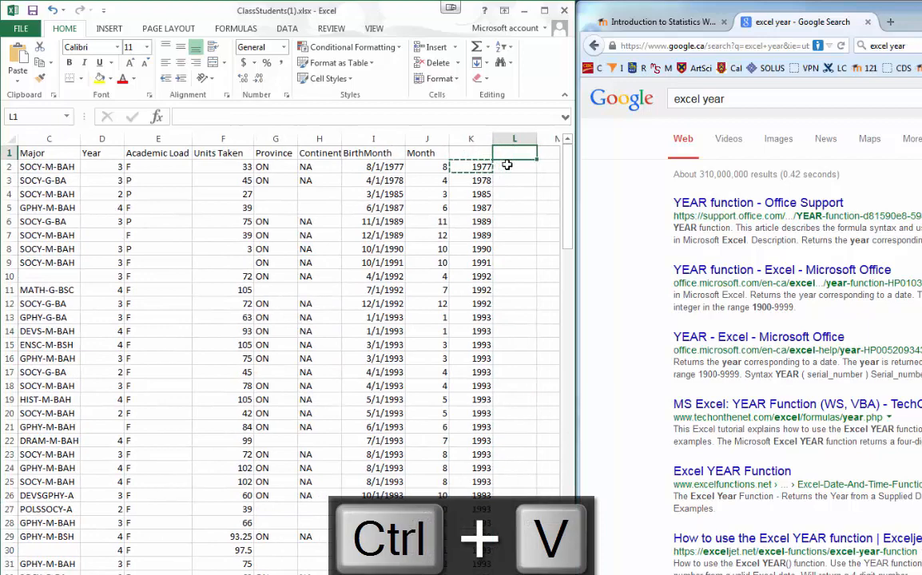
key("Left")
key("Down")
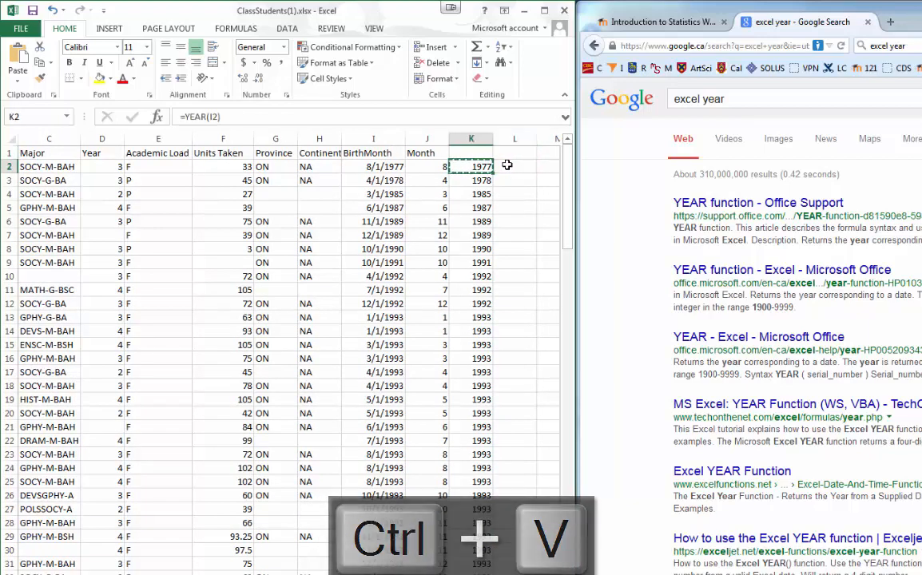
key("Up")
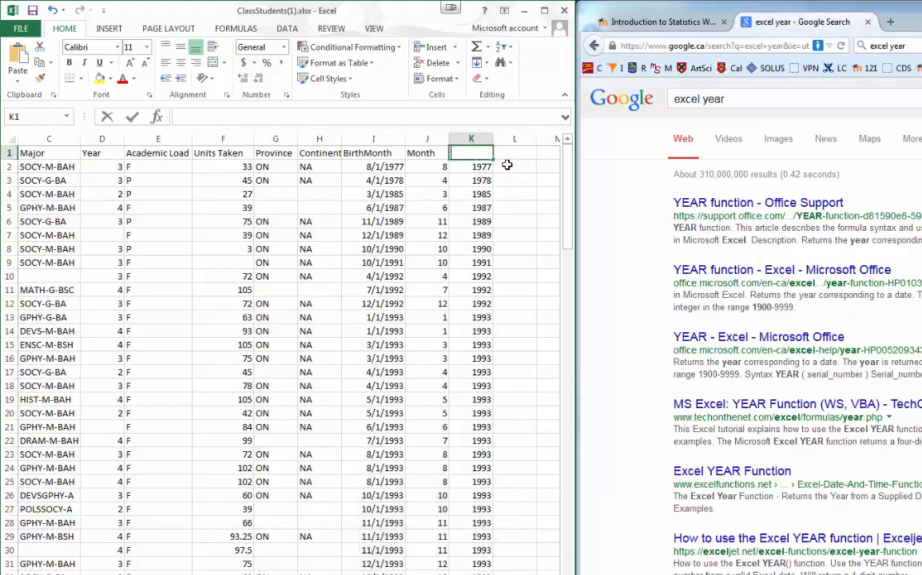
type("Bor")
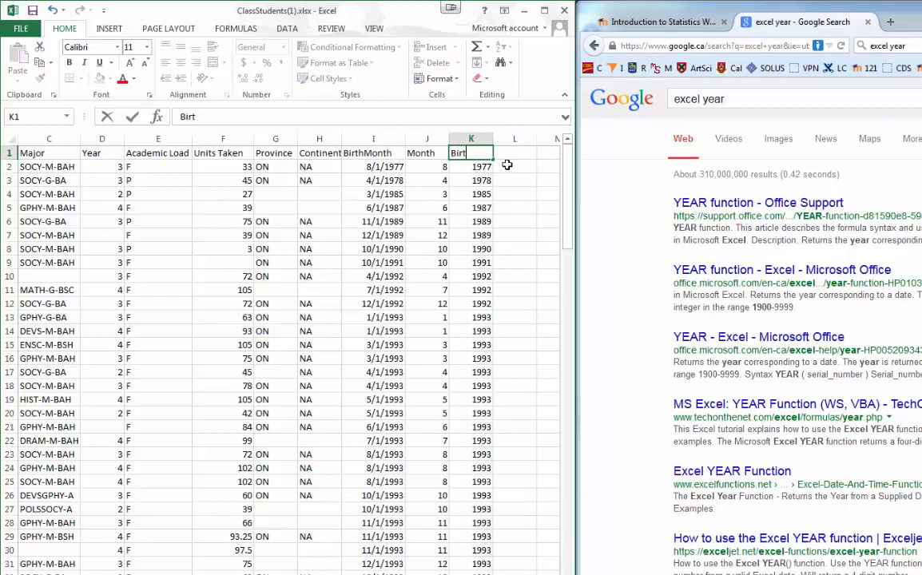
type("thYear")
left_click(506, 164)
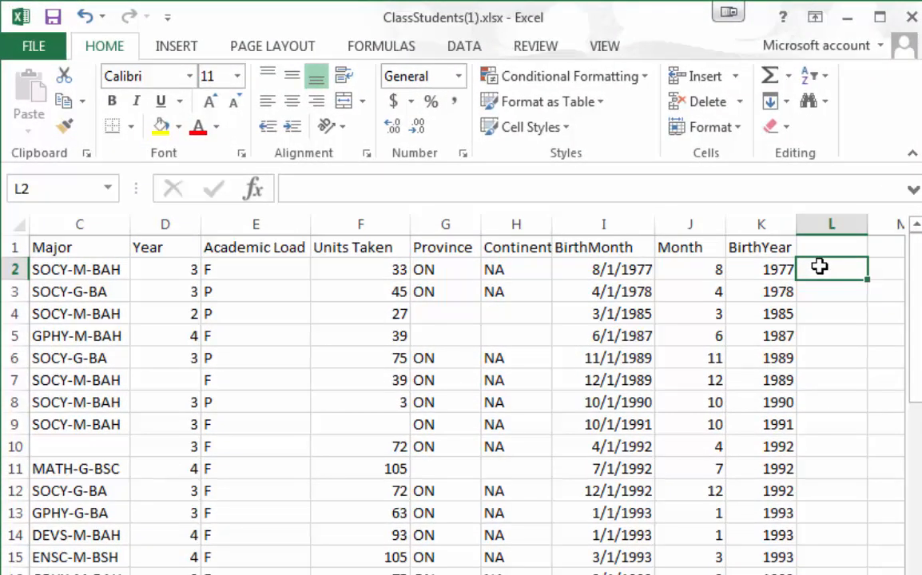
Step: Enter the formula =2015-K2 in cell L2 to calculate the first student's age from the birth year
type("=2015")
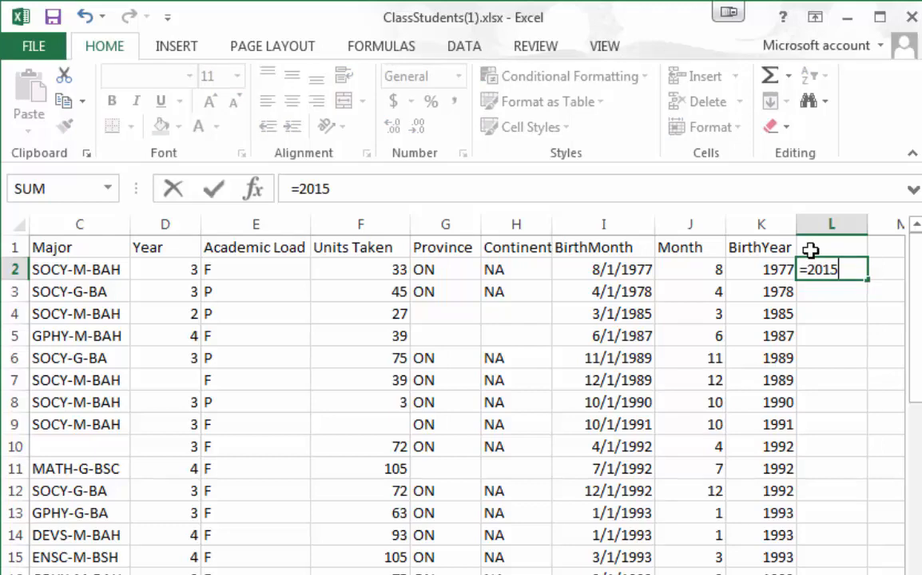
type("-")
key("Left")
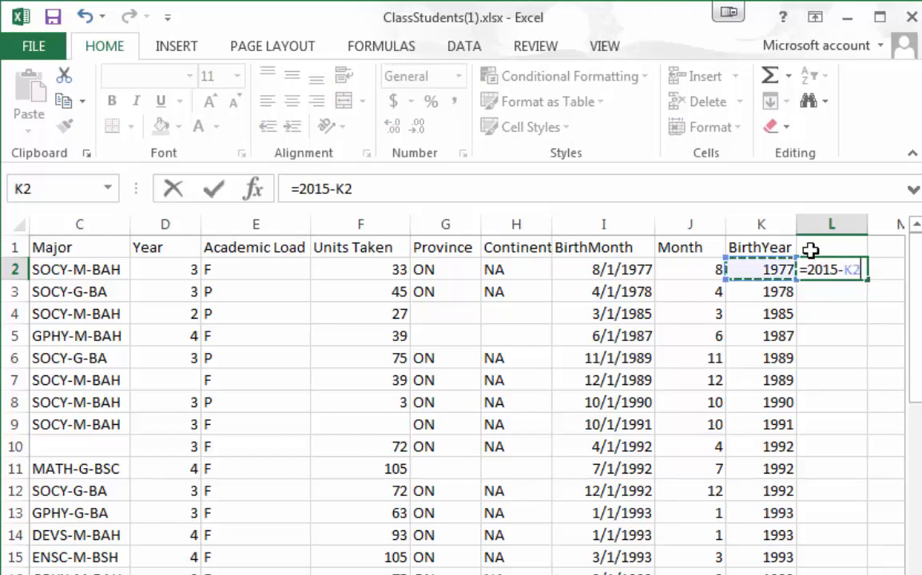
key("ctrl+Return")
key("Return")
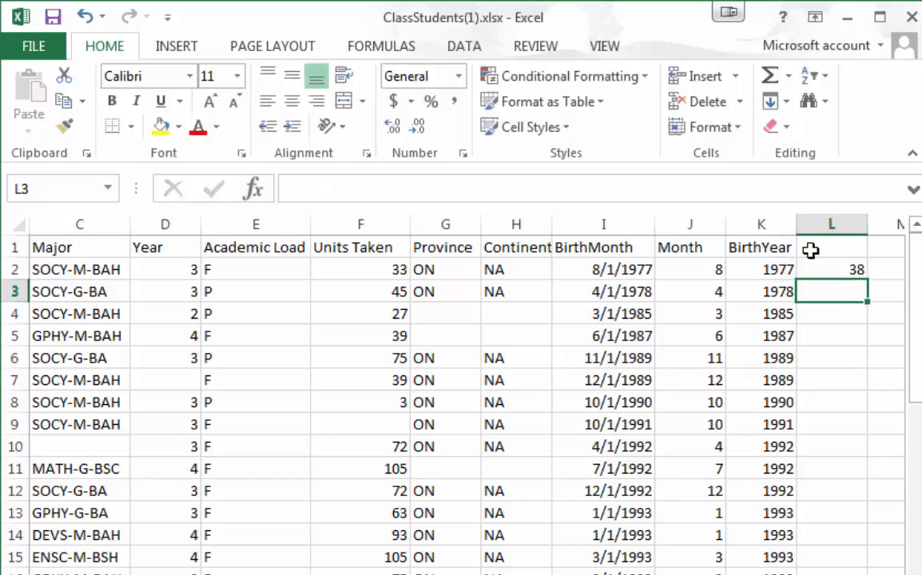
Step: Copy the age formula from L2 down column L through the last data row, 178
key("Up")
key("ctrl+c")
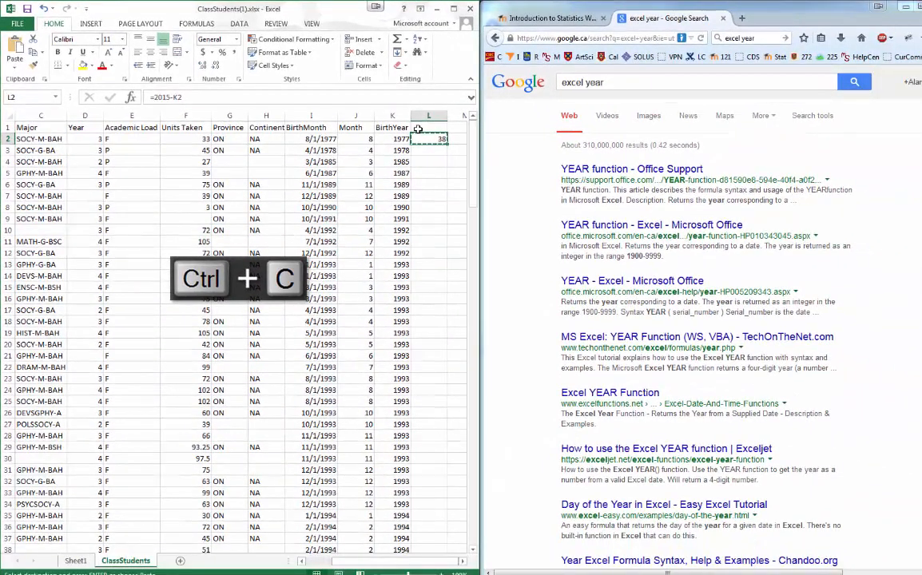
key("shift+Page_Down")
key("shift+Page_Down")
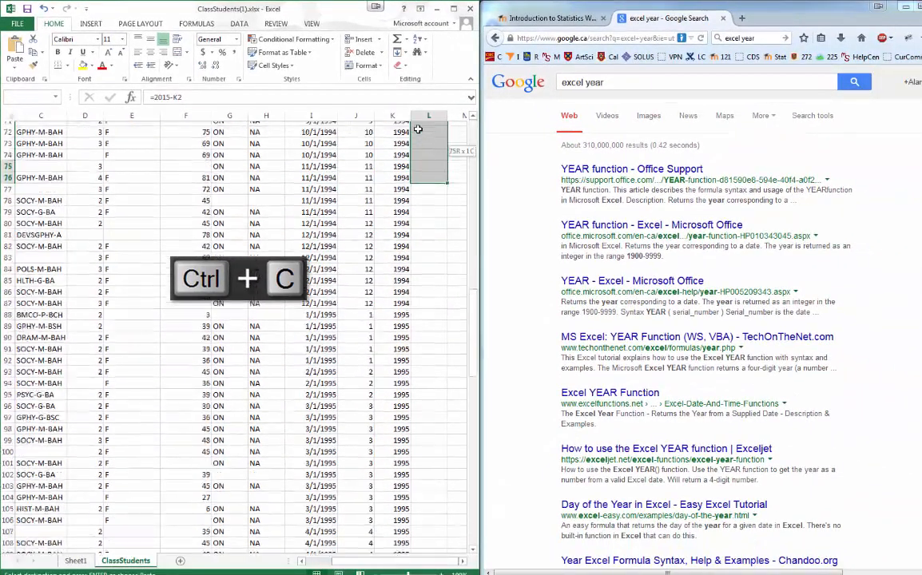
key("shift+Page_Down")
key("shift+Page_Down")
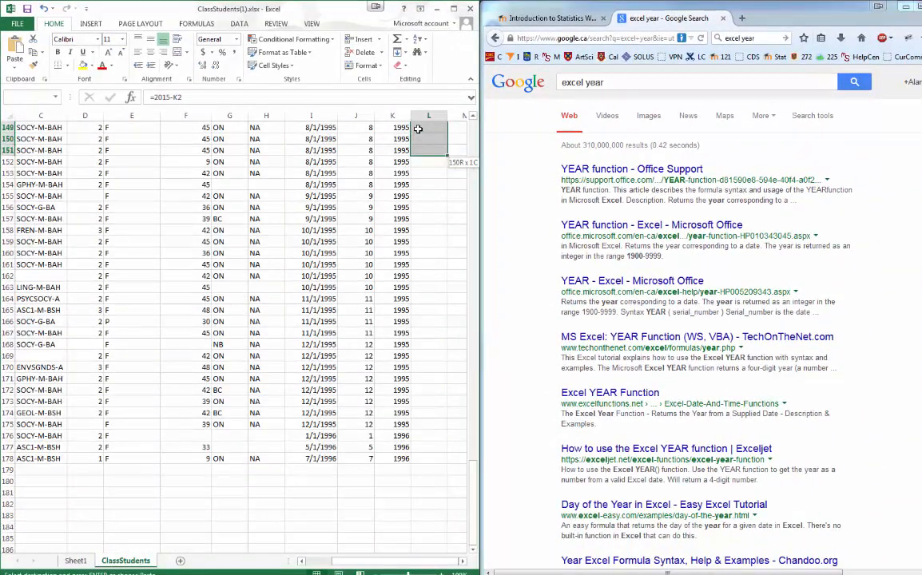
key("shift+Down")
key("shift+Down")
key("shift+Down")
key("shift+Down")
key("shift+Down")
key("shift+Down")
key("shift+Down")
key("shift+Down")
key("shift+Down")
key("shift+Down")
key("shift+Down")
key("shift+Down")
key("shift+Down")
key("shift+Down")
key("shift+Down")
key("shift+Down")
key("shift+Down")
key("shift+Down")
key("shift+Down")
key("shift+Down")
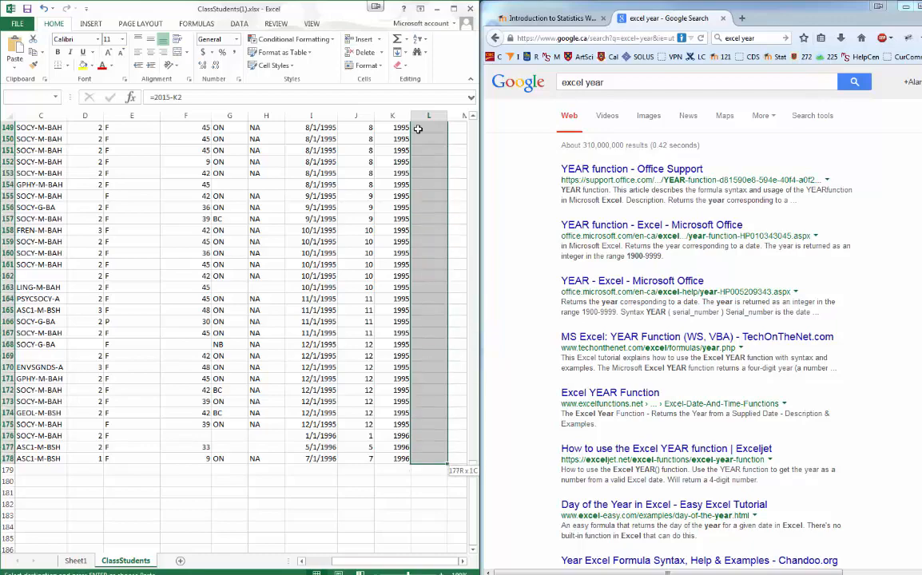
key("ctrl+v")
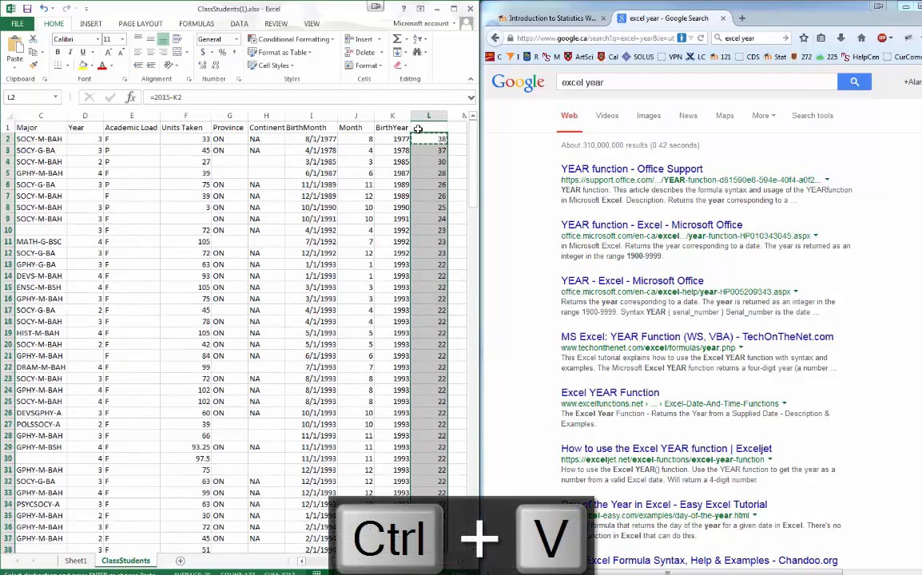
Step: Check the copied age formulas in column L down to the last data row and return to the top of the sheet
key("Down")
key("Down")
key("Down")
key("Down")
key("Down")
key("Down")
key("Down")
key("Down")
key("Down")
key("Down")
key("Down")
key("Down")
key("Down")
key("Down")
key("Down")
key("Down")
key("Down")
key("Down")
key("Down")
key("Down")
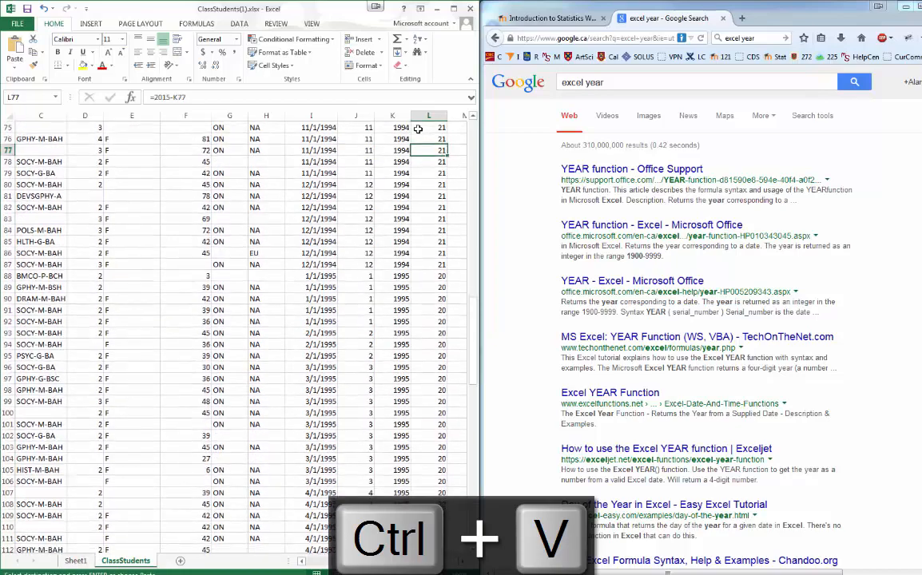
key("Page_Down")
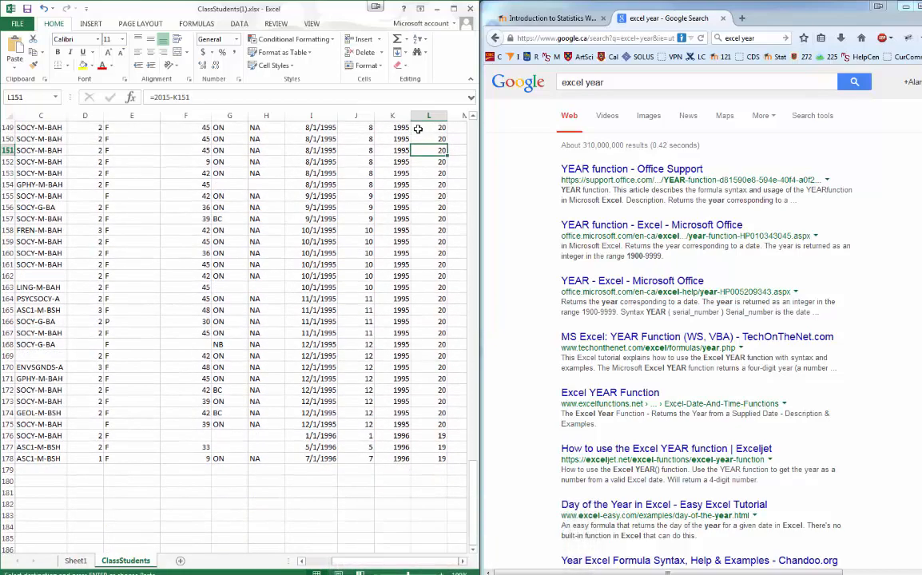
key("Page_Up")
key("Page_Up")
key("Page_Up")
key("Page_Up")
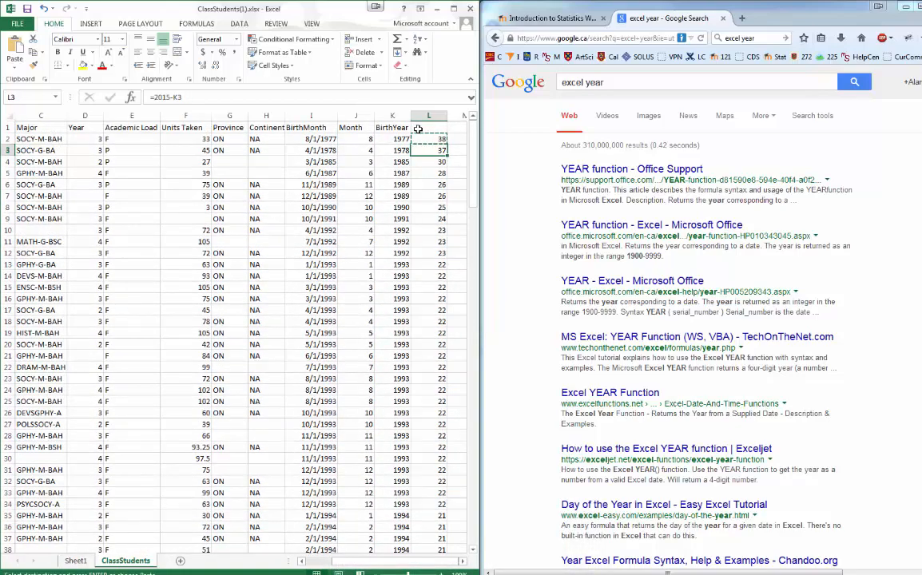
Step: Enter the header "Age" in cell L1 above the calculated ages
left_click(417, 129)
left_click(397, 127)
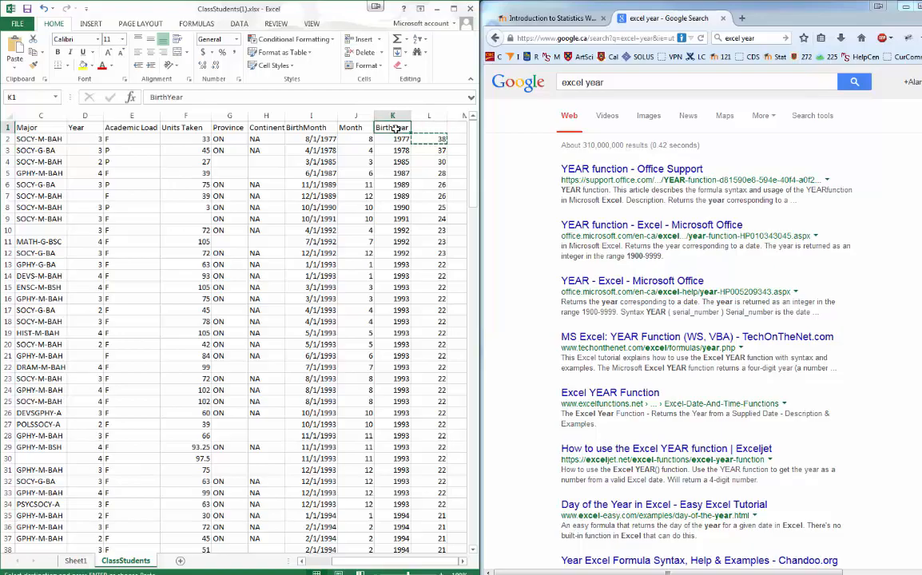
left_click(426, 129)
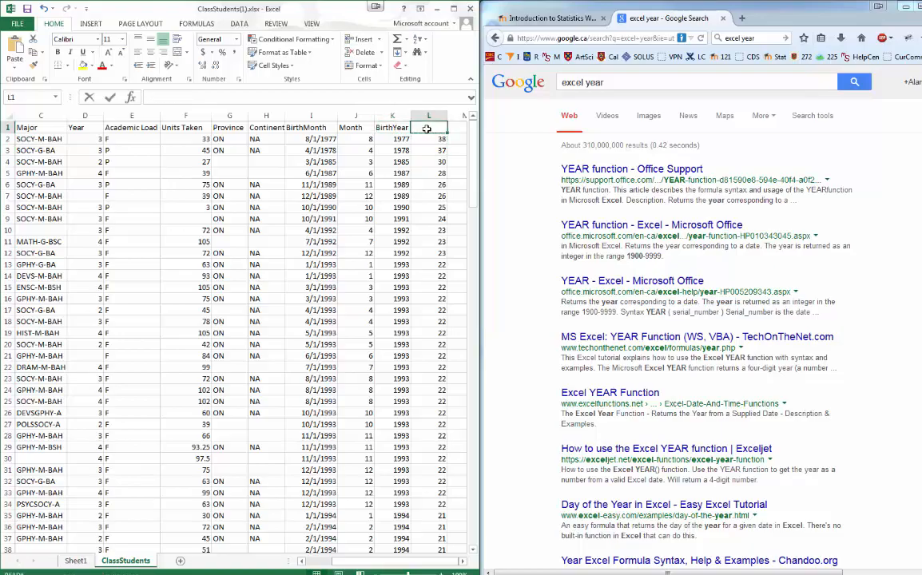
type("Age")
key("Return")
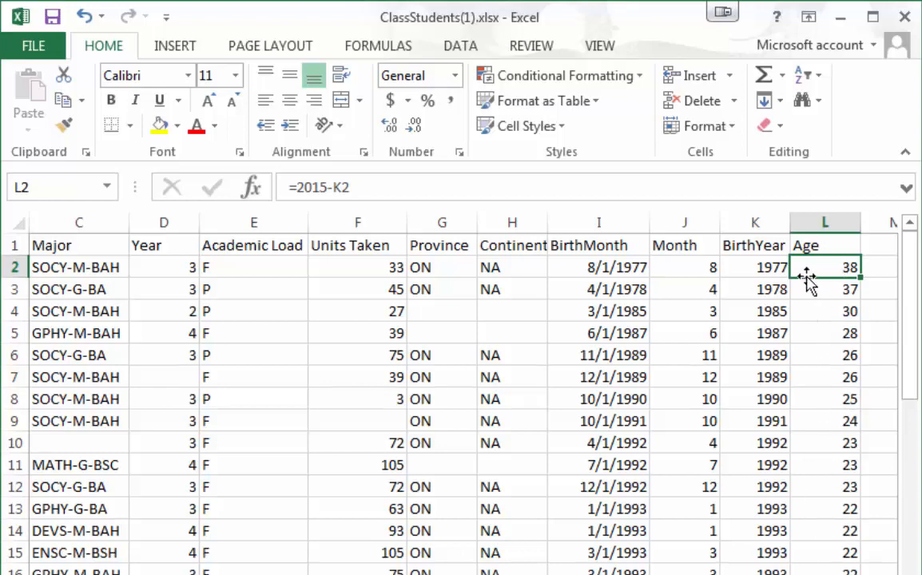
Step: Examine the first BirthMonth date in I2 and the age formula in L2
left_click(580, 263)
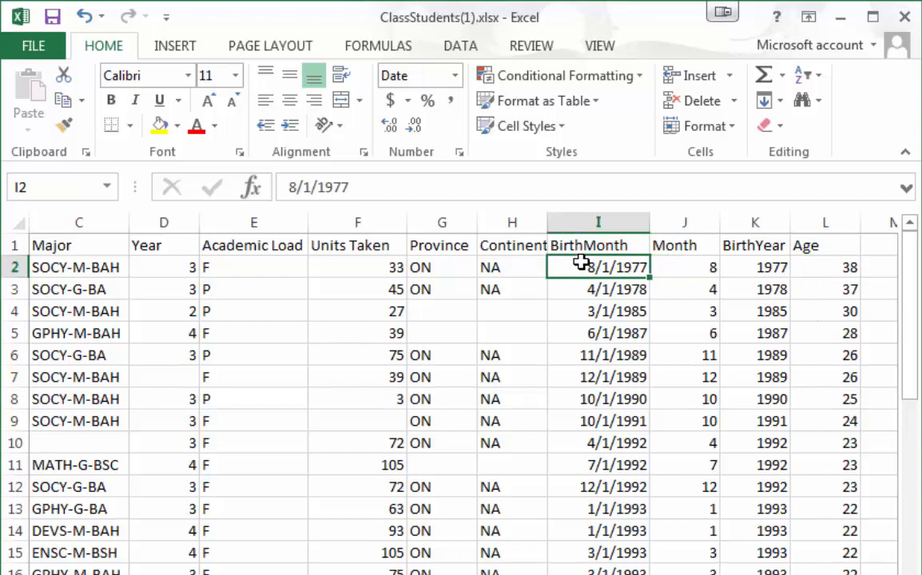
left_click(830, 266)
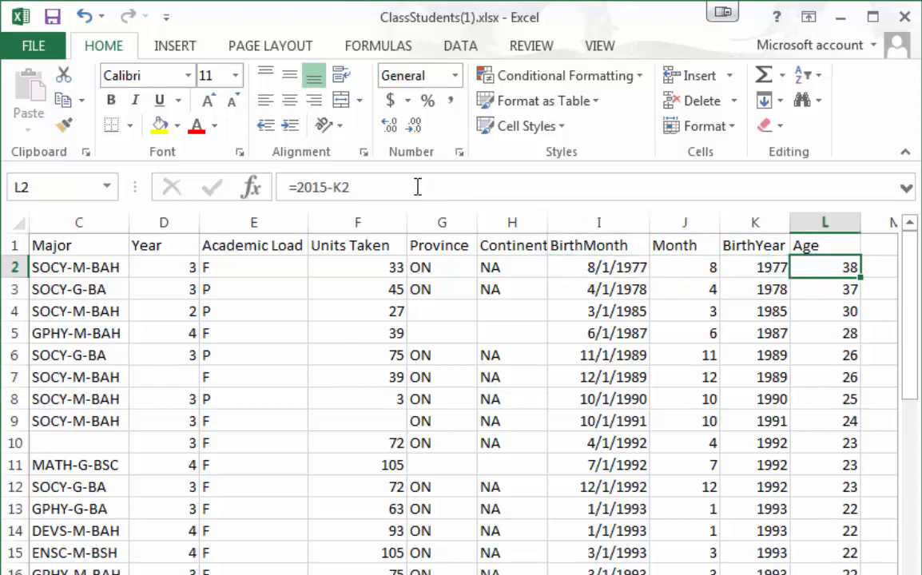
left_click_drag(353, 187, 268, 187)
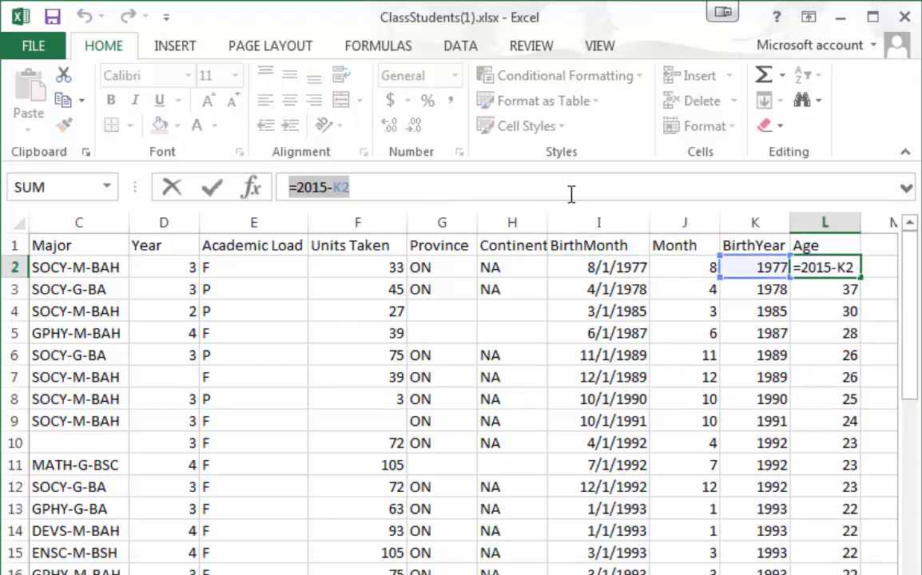
left_click(566, 187)
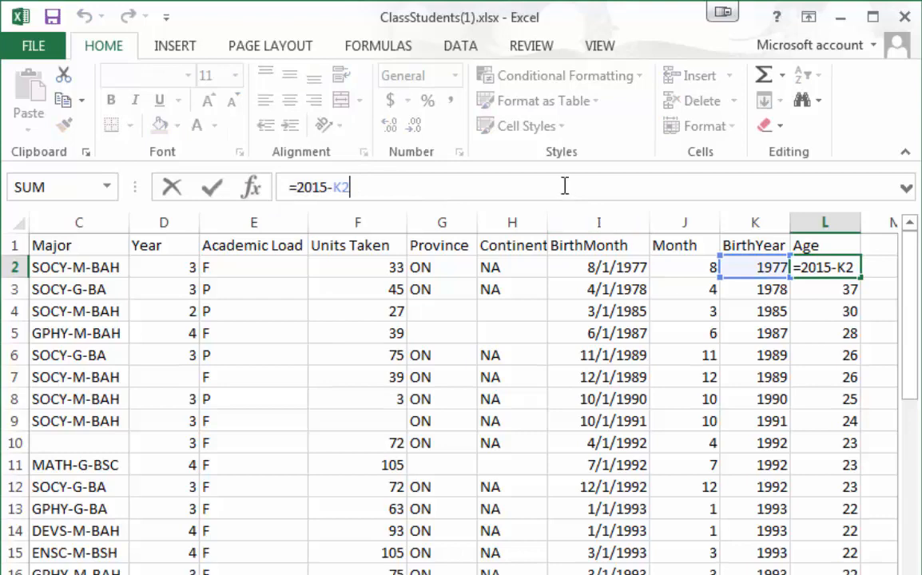